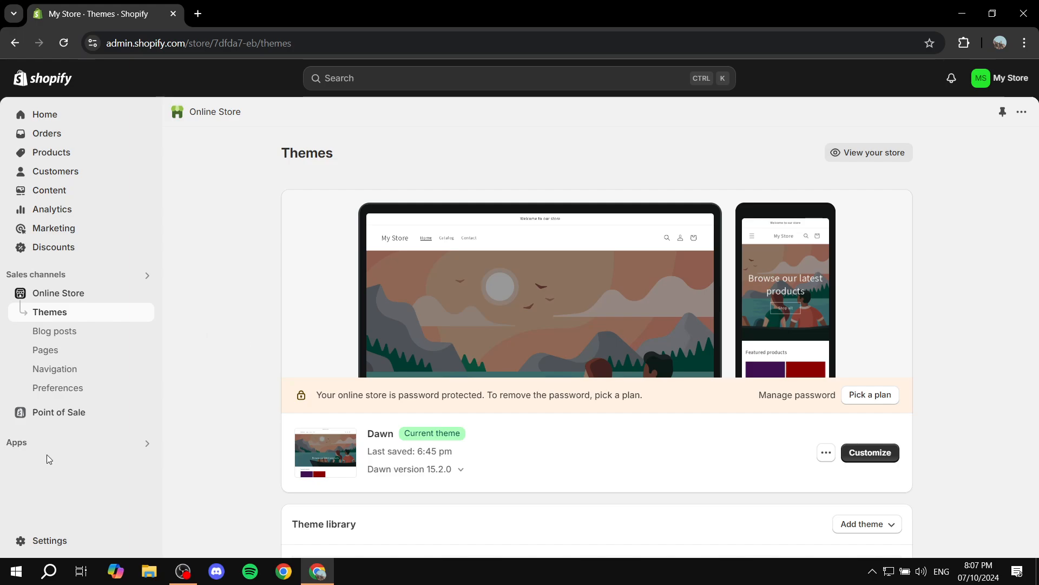
# Open the Shopify App Store from the list of all recommended apps
pyautogui.click(76, 445)
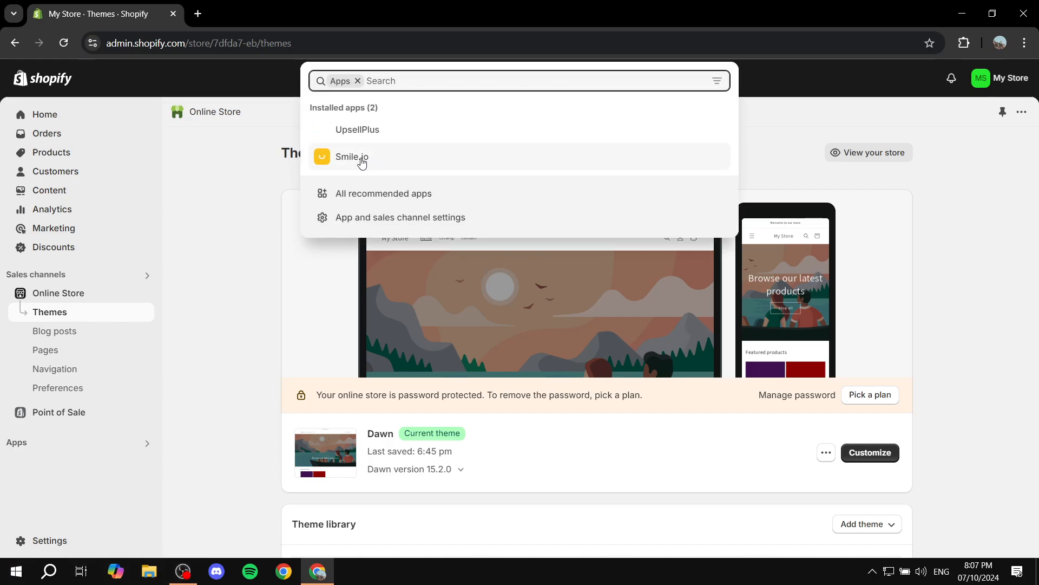
pyautogui.click(401, 198)
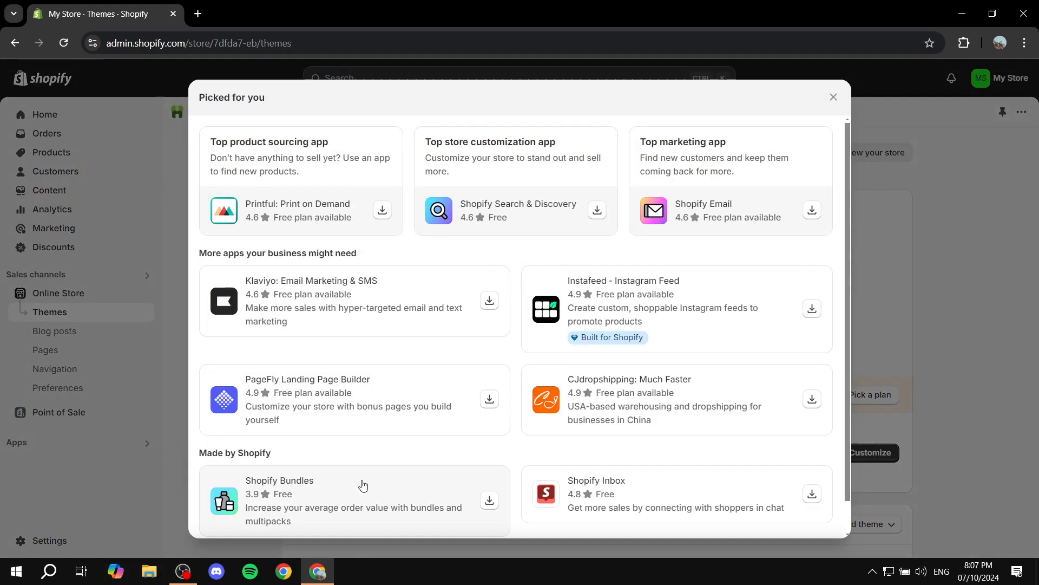
pyautogui.scroll(-1, 378, 504)
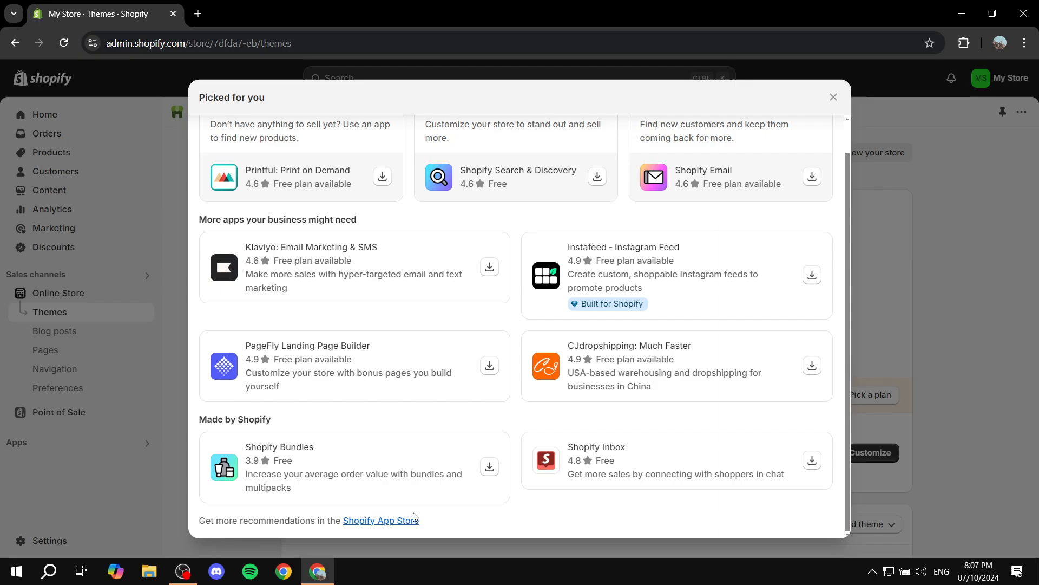
pyautogui.click(372, 523)
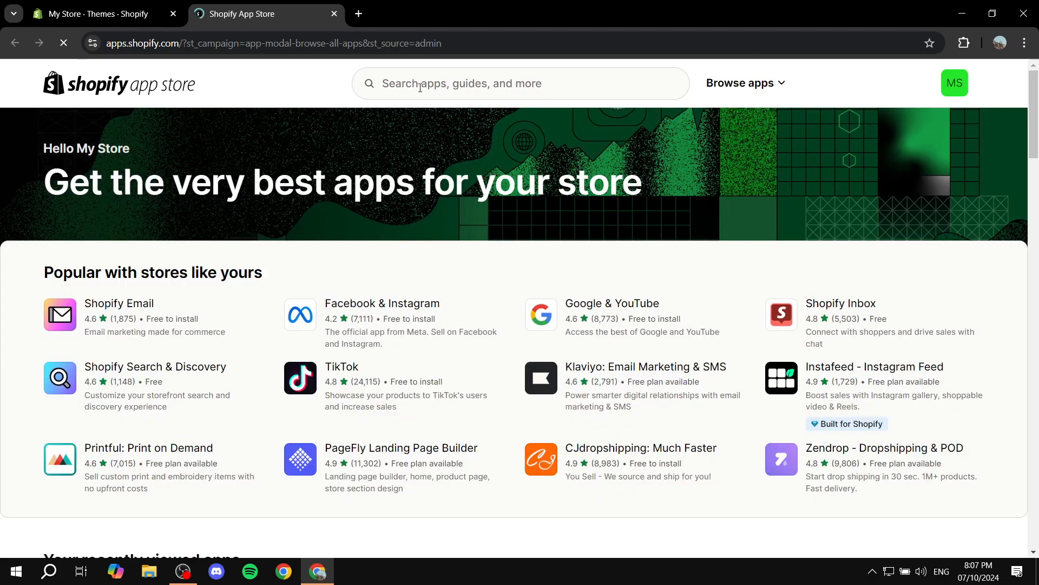
# Search the Shopify App Store for "Plus checkout", and close the store page after viewing the results
pyautogui.click(420, 93)
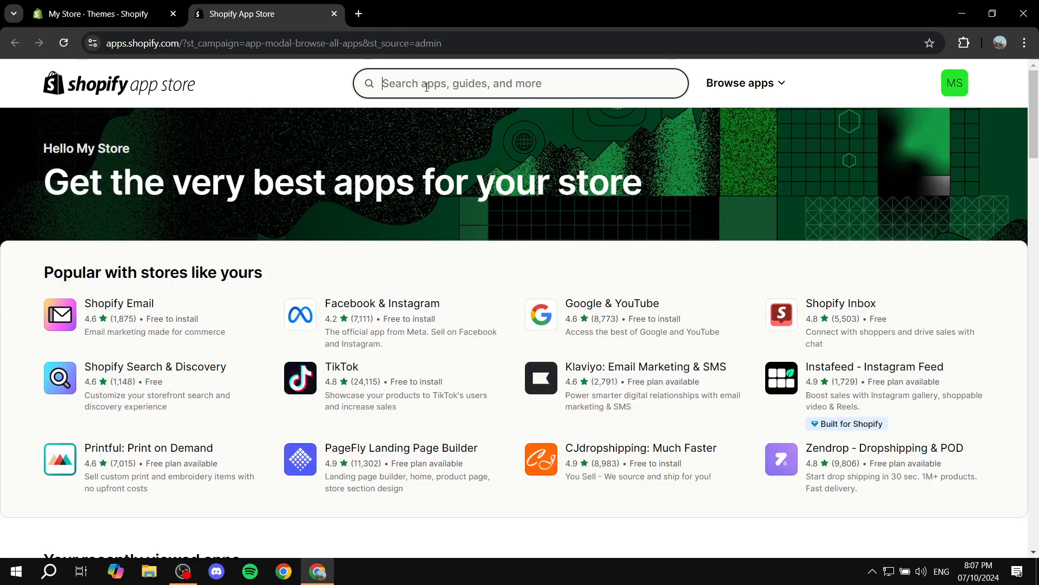
pyautogui.click(410, 122)
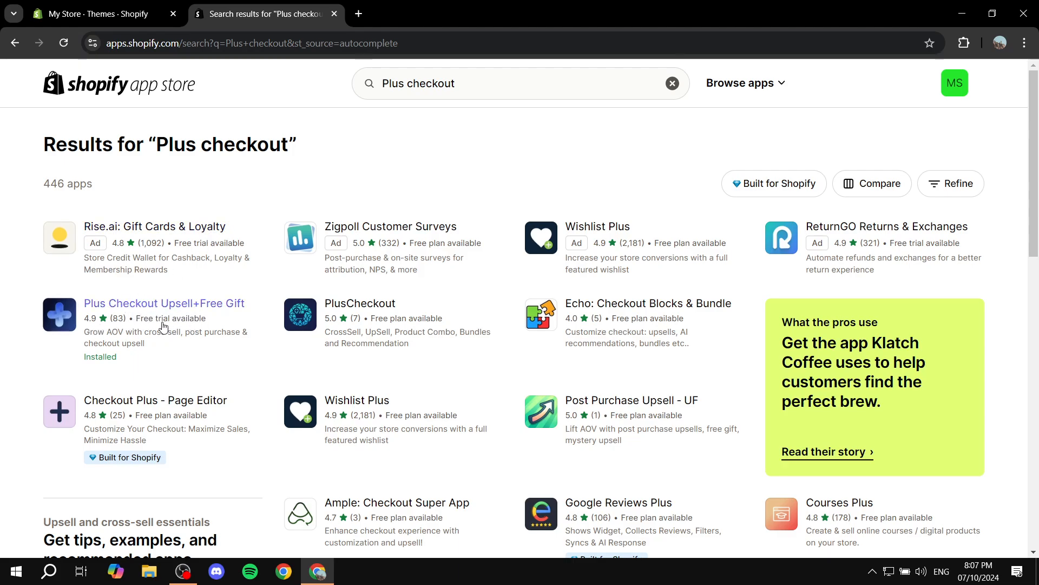
pyautogui.click(334, 14)
pyautogui.click(159, 229)
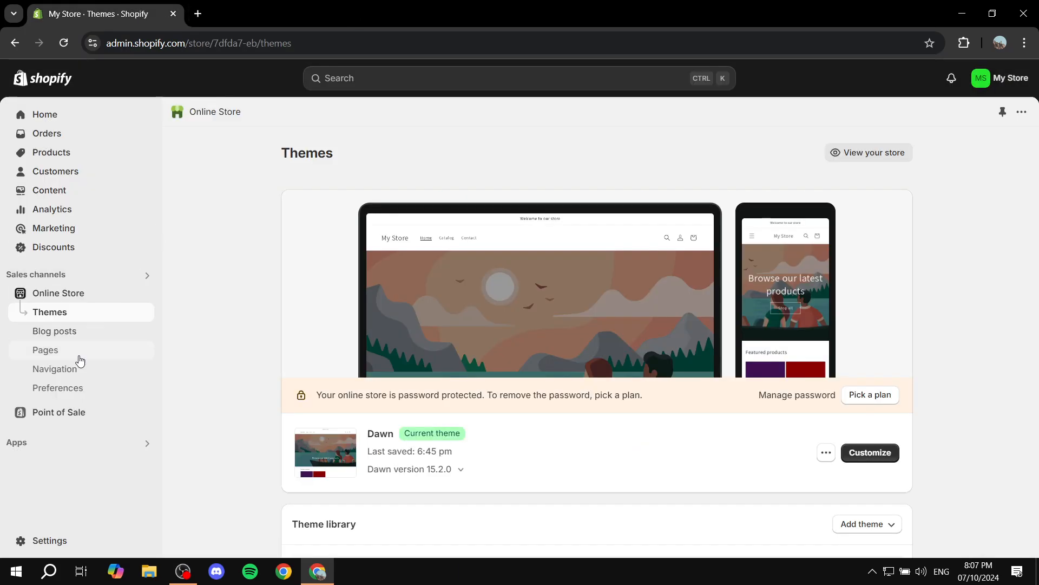
# Open the installed UpsellPlus app and approve its Launch Plan subscription
pyautogui.click(55, 444)
pyautogui.click(371, 130)
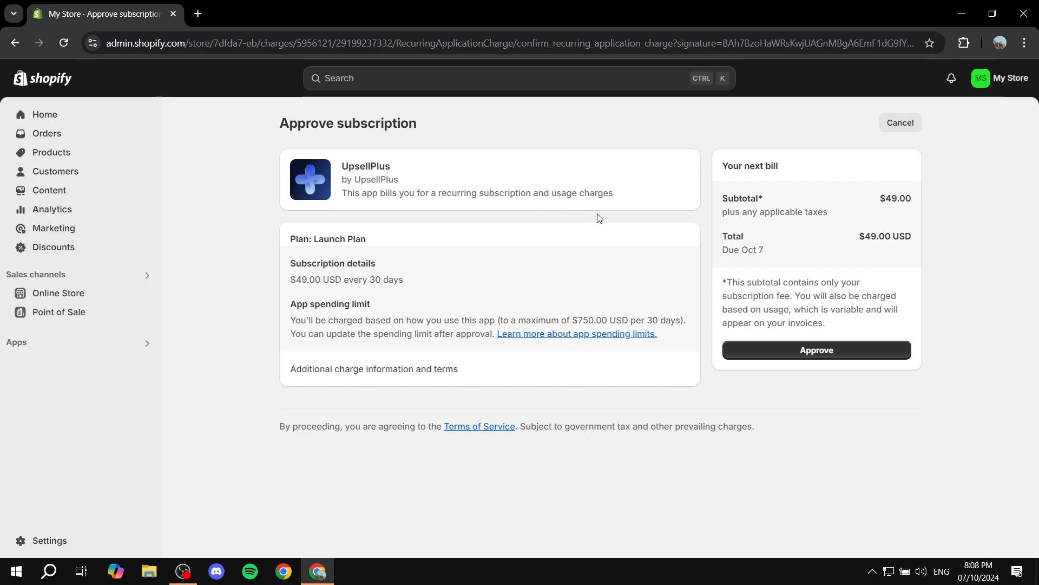
pyautogui.click(817, 350)
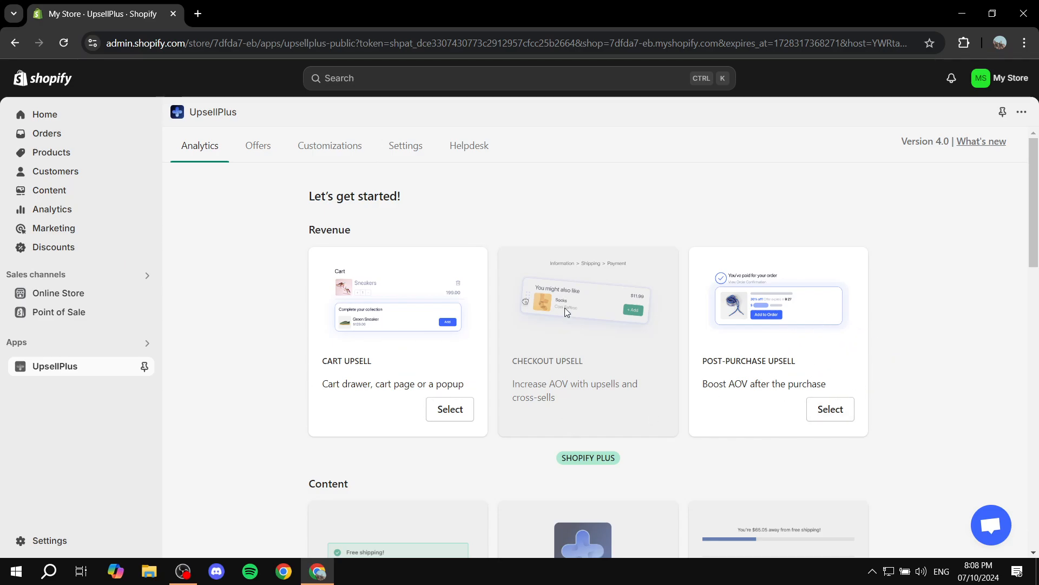
# Start a new cart upsell offer of the Popup Upsell type
pyautogui.scroll(-1, 576, 340)
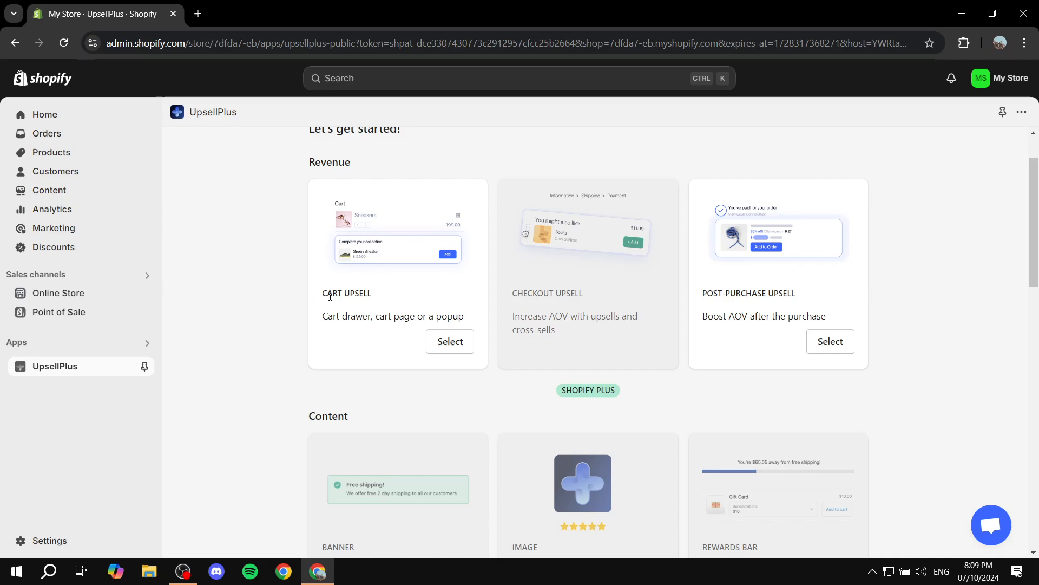
pyautogui.moveTo(325, 294); pyautogui.dragTo(378, 294)
pyautogui.click(382, 294)
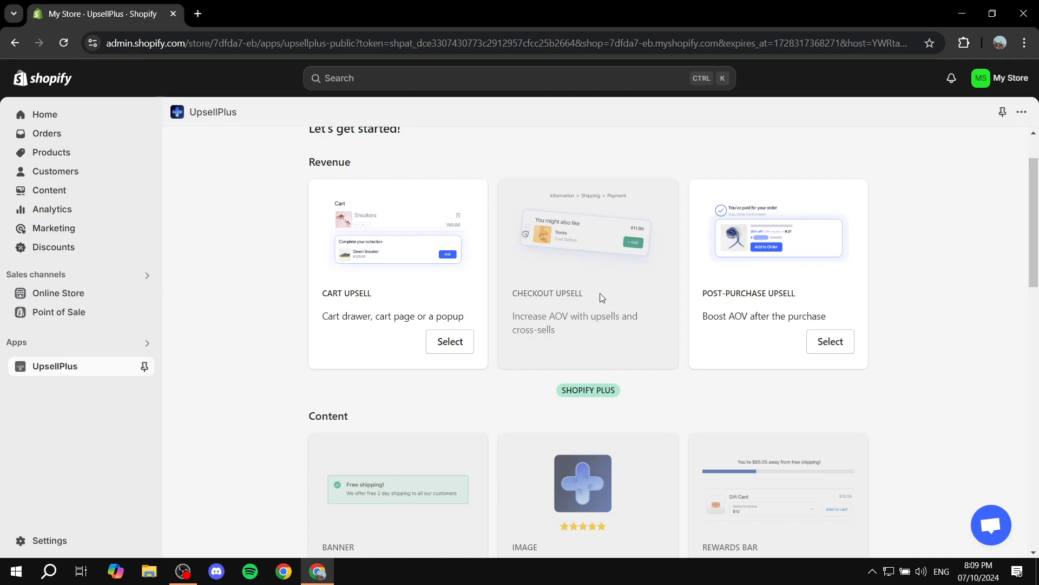
pyautogui.click(449, 341)
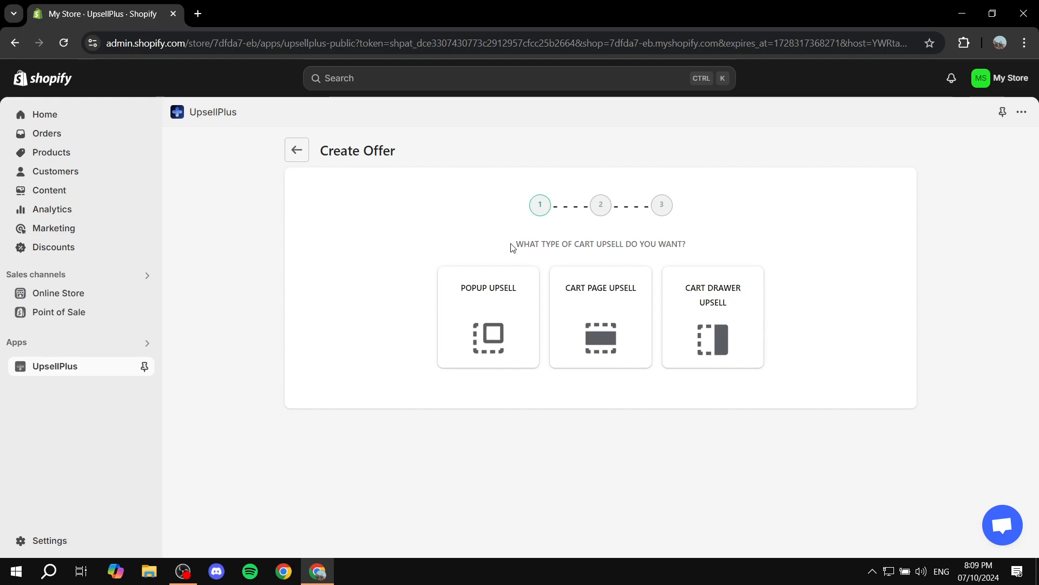
pyautogui.moveTo(512, 247); pyautogui.dragTo(727, 237)
pyautogui.click(727, 237)
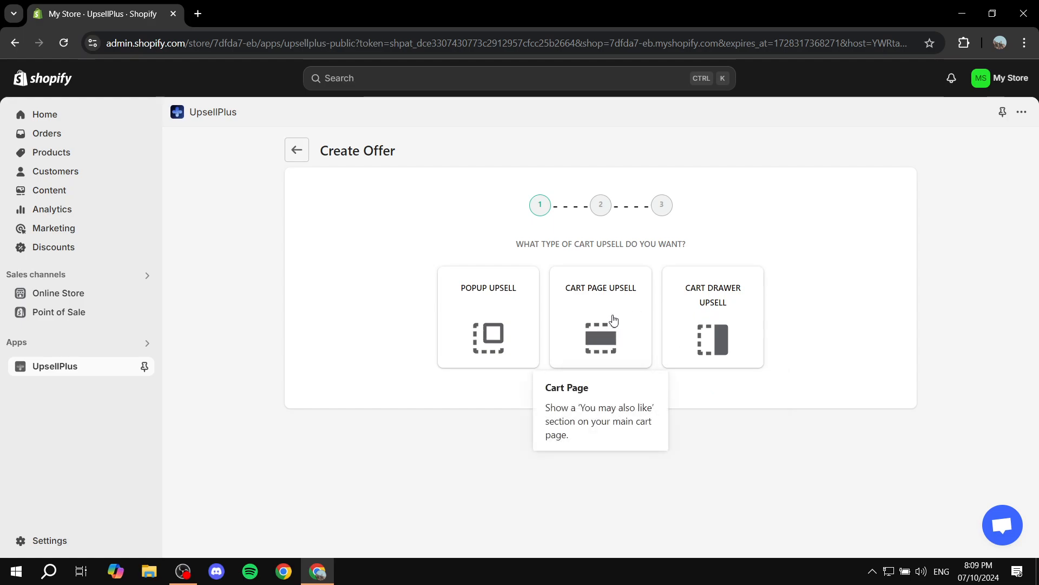
pyautogui.click(496, 344)
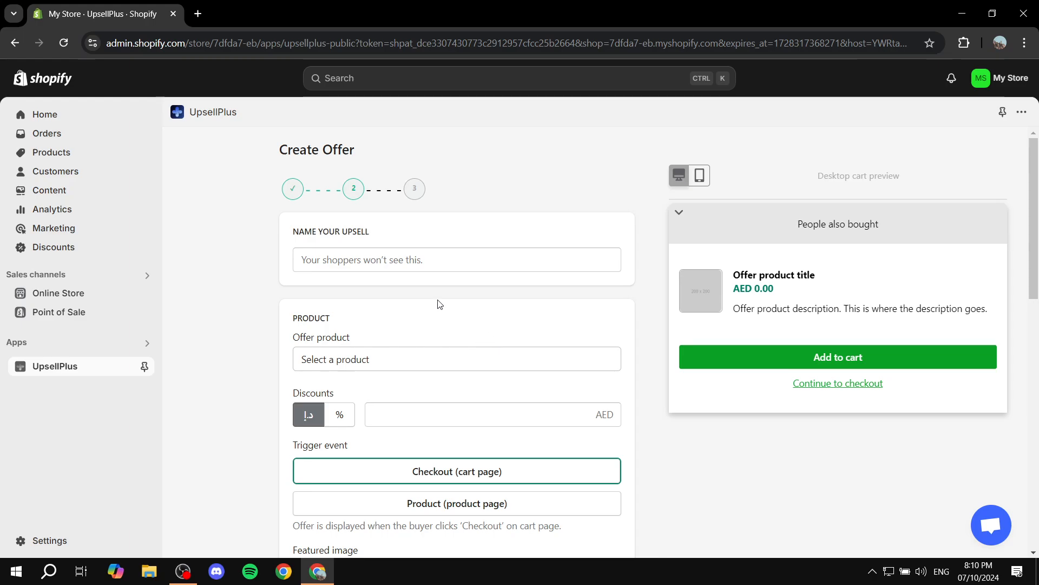
# Name the upsell "Test Upsell", clearing the saved autofill suggestions for the name field
pyautogui.click(490, 258)
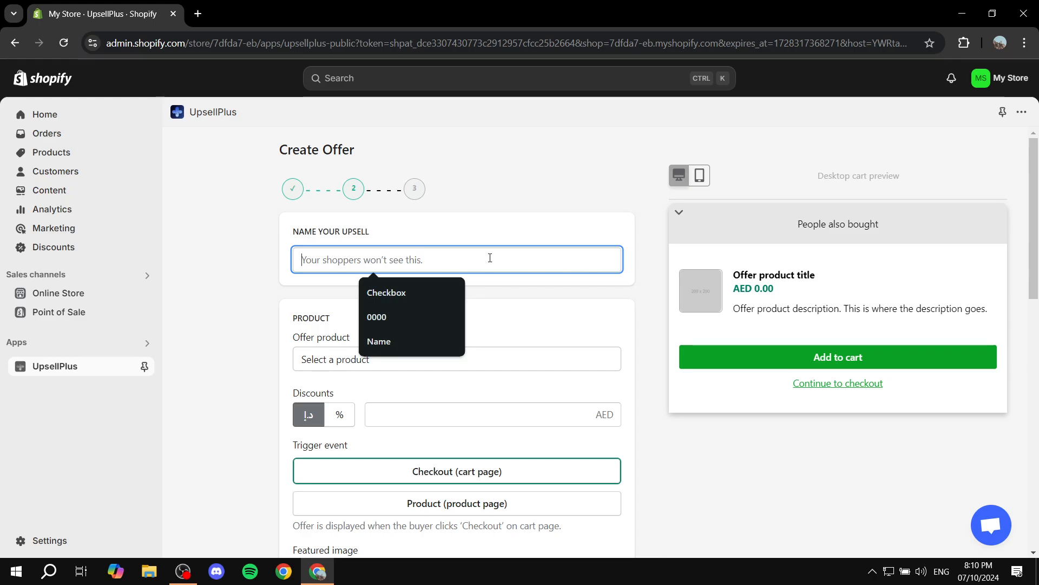
pyautogui.click(451, 292)
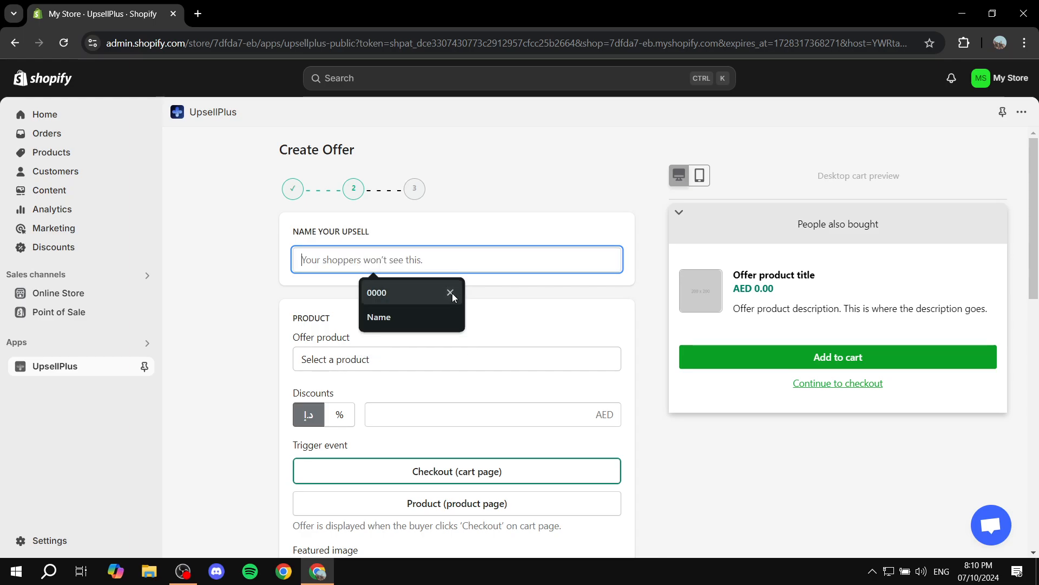
pyautogui.click(452, 292)
pyautogui.click(453, 292)
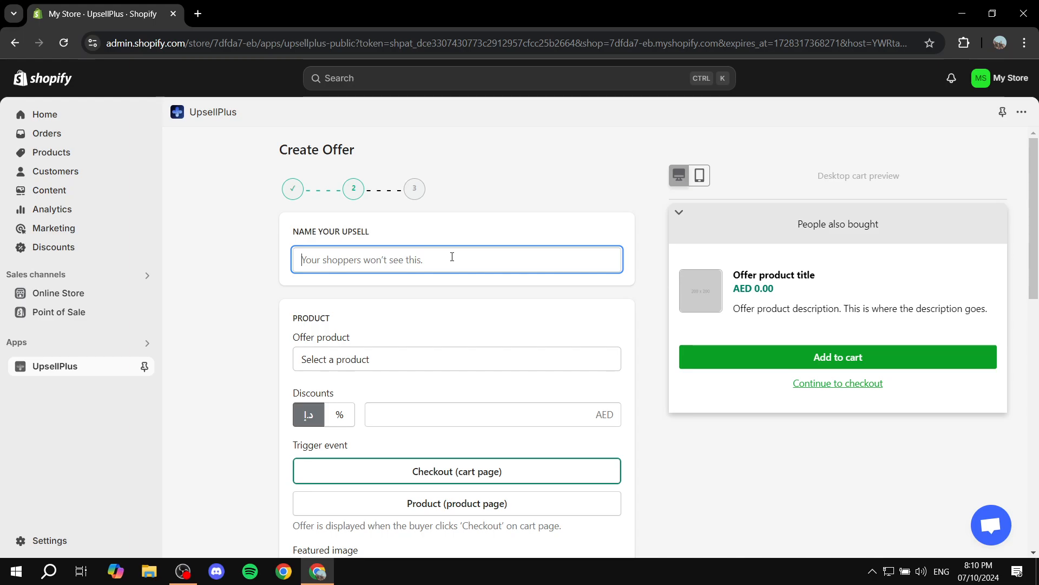
pyautogui.write('Test Upsell')
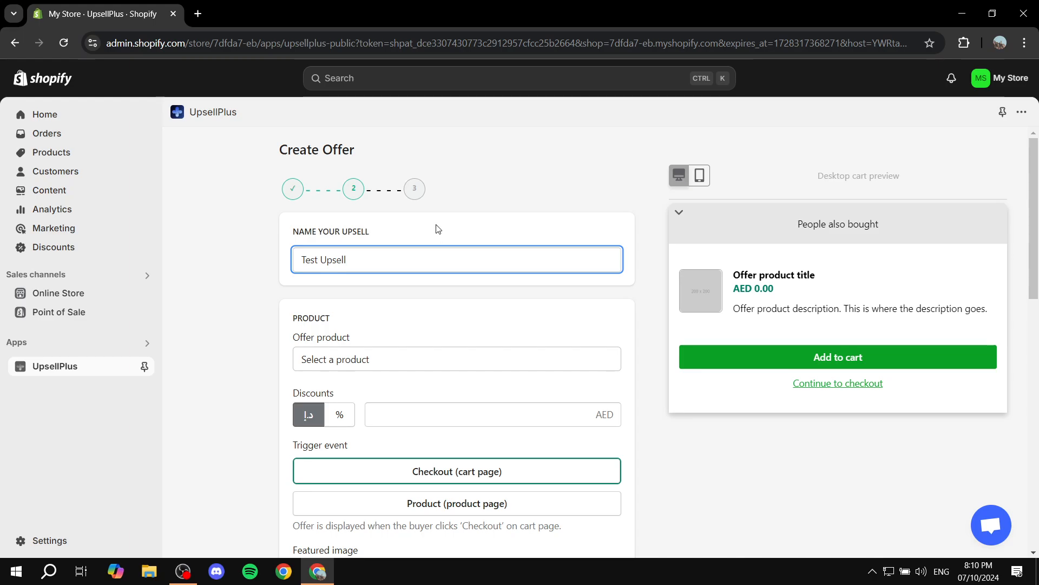
pyautogui.click(441, 288)
# Add the Red product as the offer product
pyautogui.scroll(-1, 436, 298)
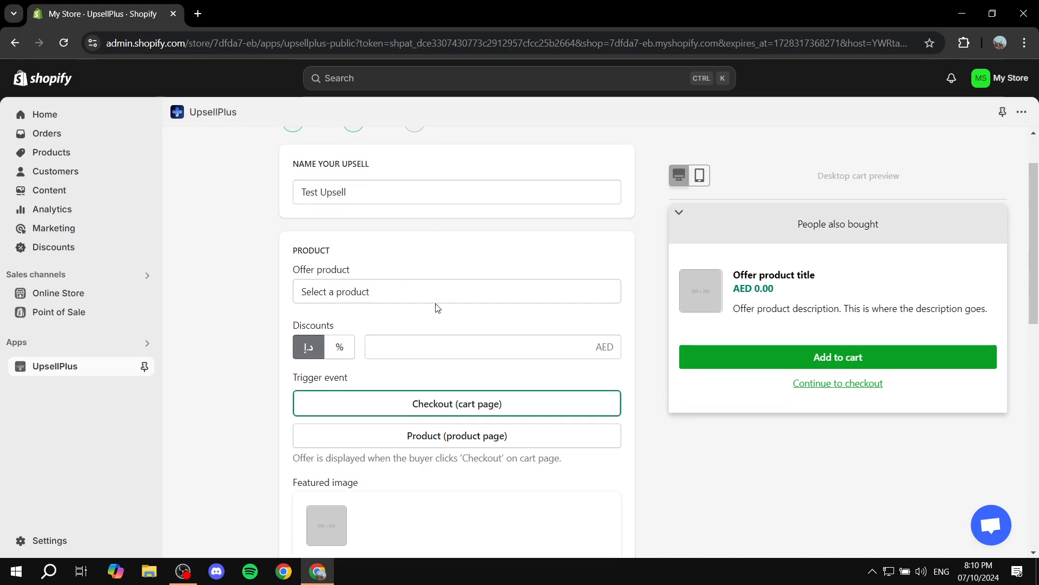
pyautogui.click(427, 295)
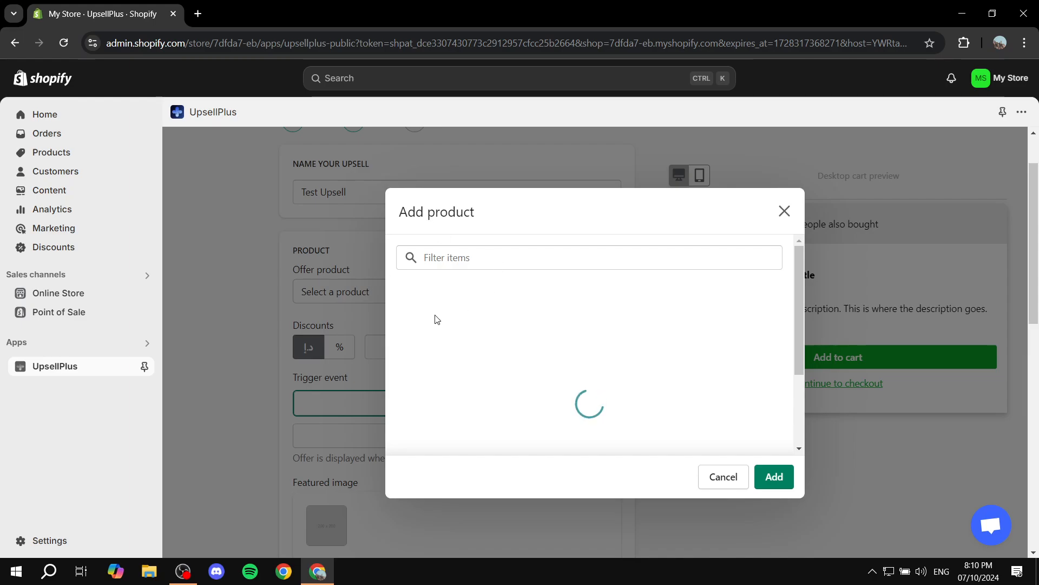
pyautogui.click(407, 301)
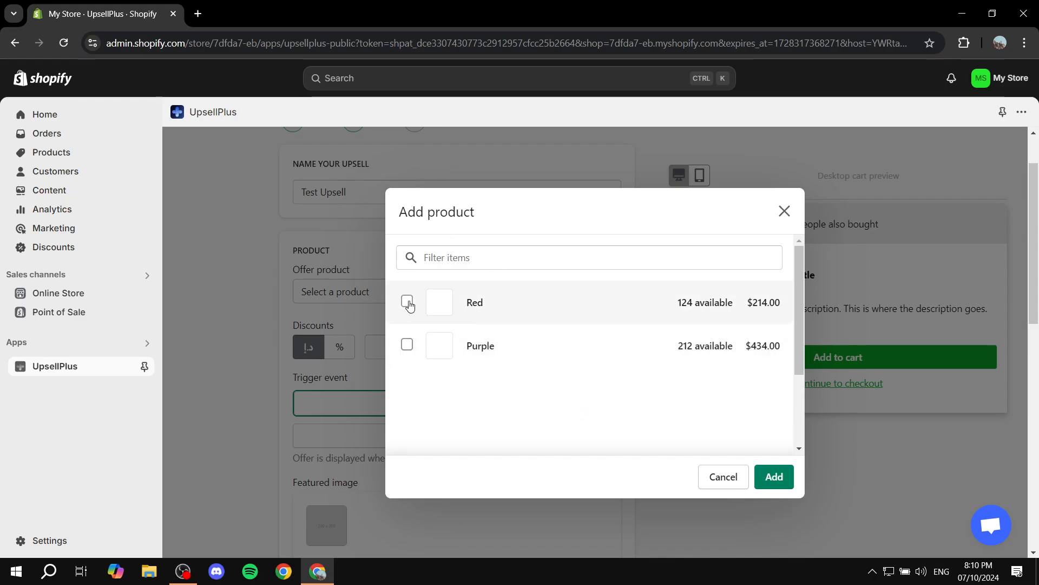
pyautogui.click(768, 478)
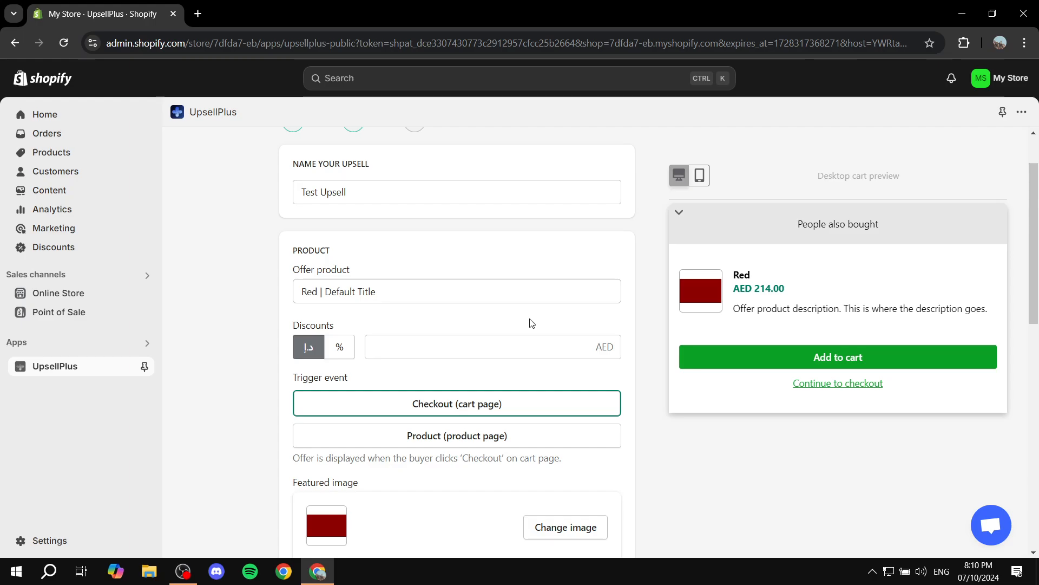
# Give the offer product a percentage discount of 10%
pyautogui.click(368, 347)
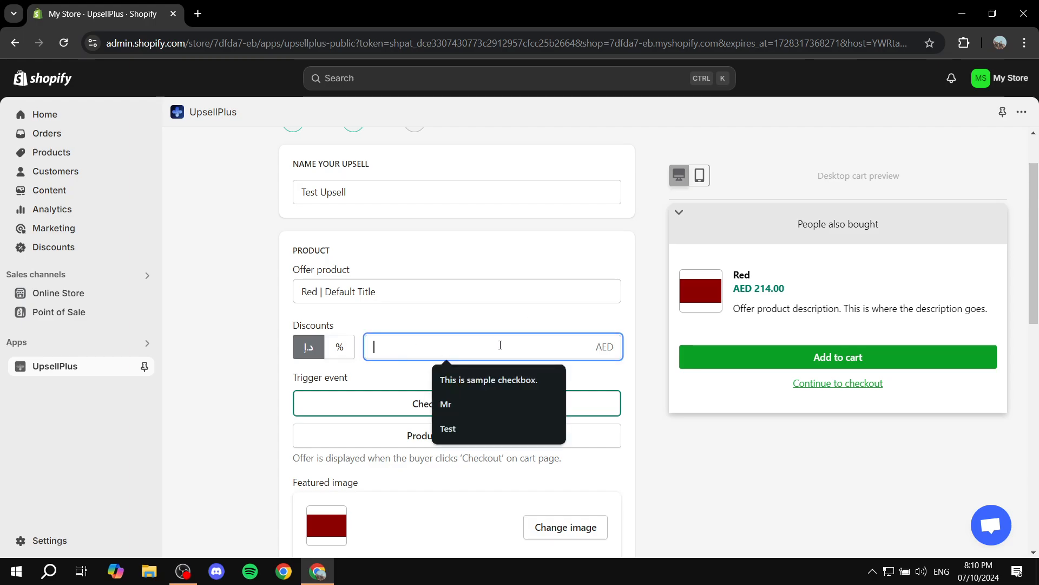
pyautogui.click(340, 351)
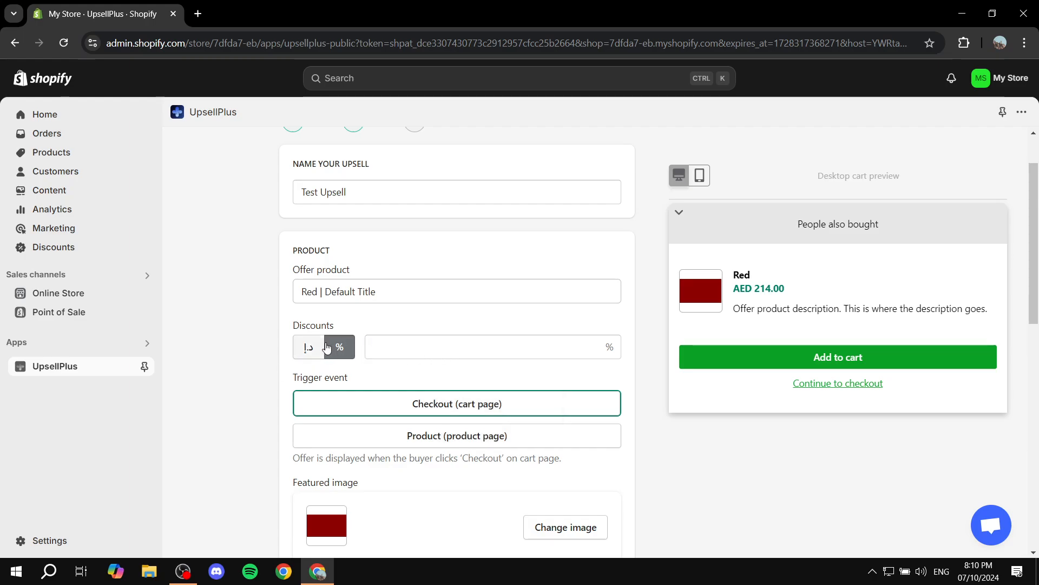
pyautogui.click(413, 348)
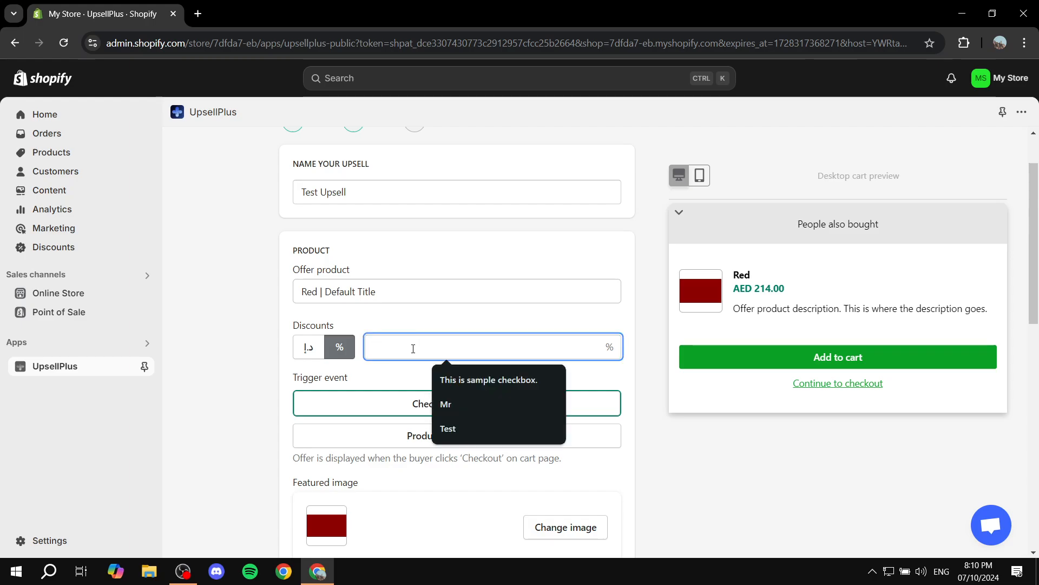
pyautogui.click(554, 380)
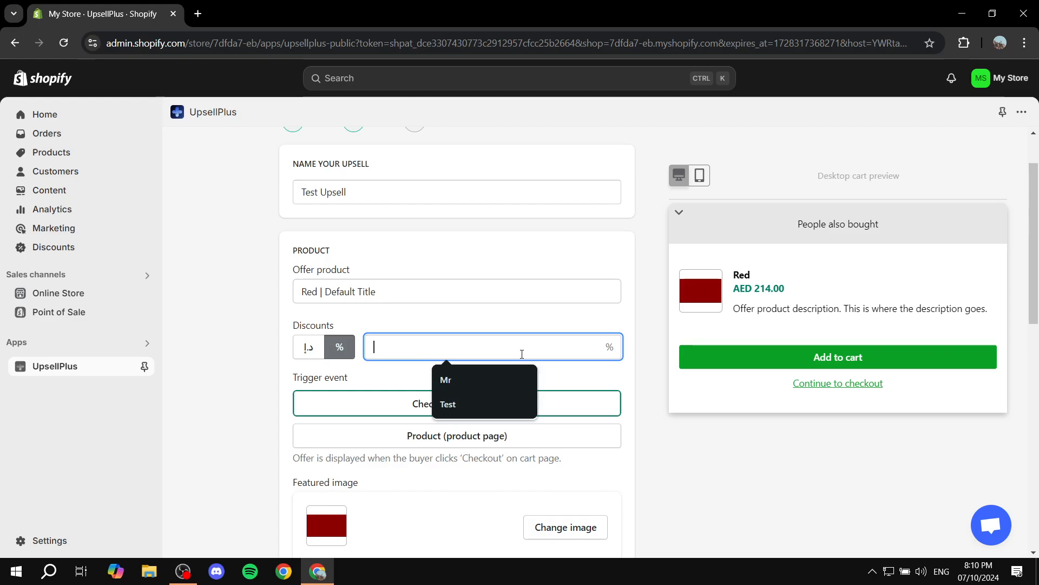
pyautogui.write('10')
pyautogui.click(242, 350)
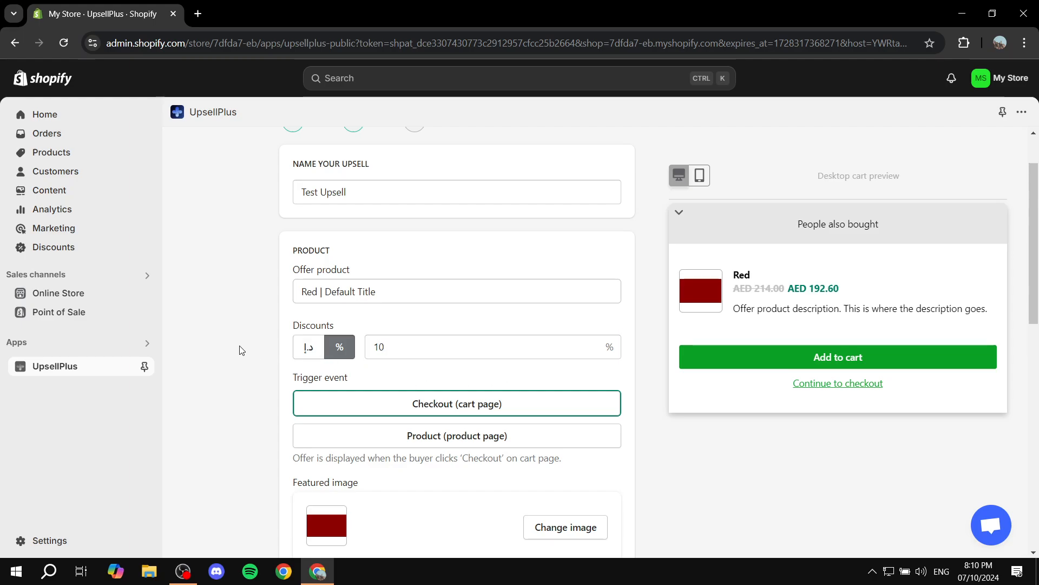
# Try the Product (product page) trigger event and return the selection to Checkout (cart page)
pyautogui.scroll(-1, 243, 359)
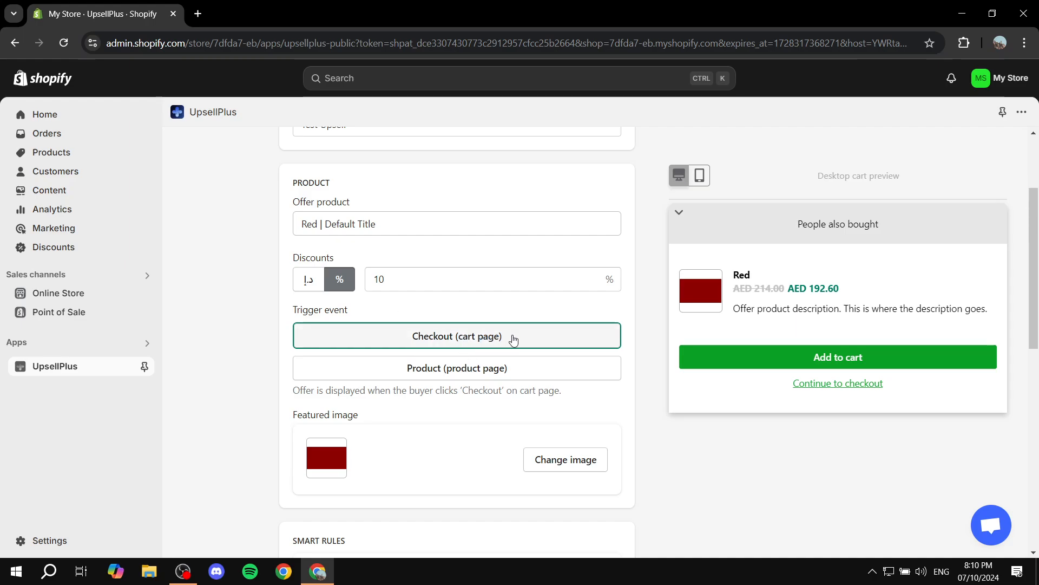
pyautogui.click(420, 372)
pyautogui.click(421, 339)
pyautogui.click(417, 371)
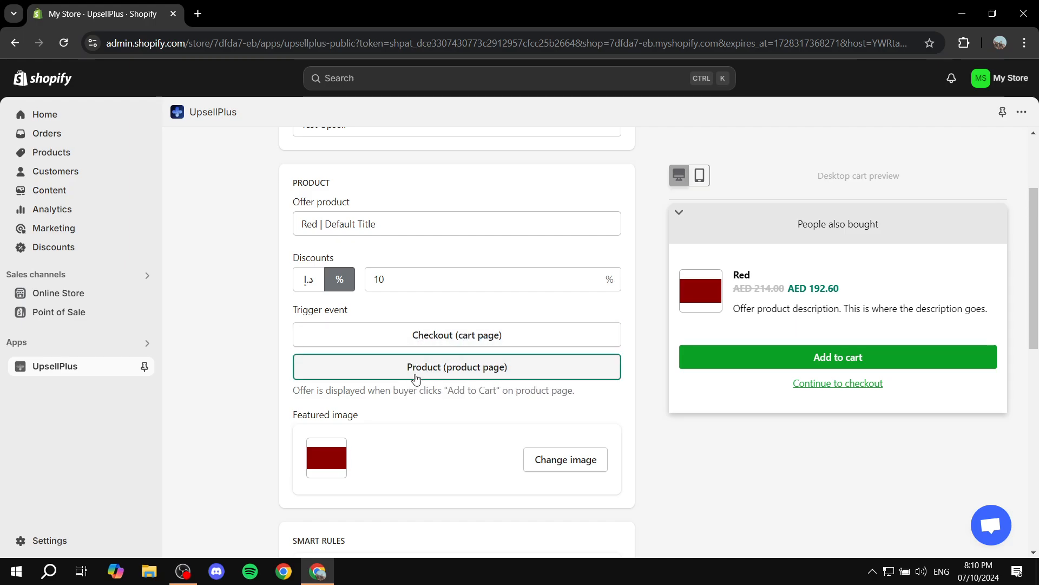
pyautogui.click(428, 338)
pyautogui.click(429, 372)
pyautogui.click(429, 339)
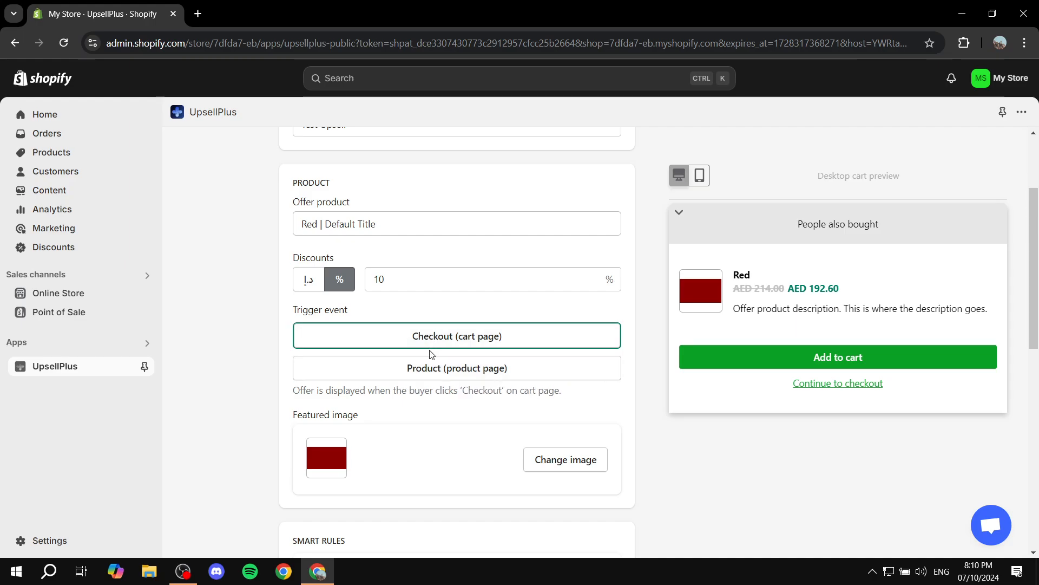
# Examine the offer's featured image and smart rules settings
pyautogui.scroll(-3, 373, 342)
pyautogui.moveTo(294, 214); pyautogui.dragTo(400, 219)
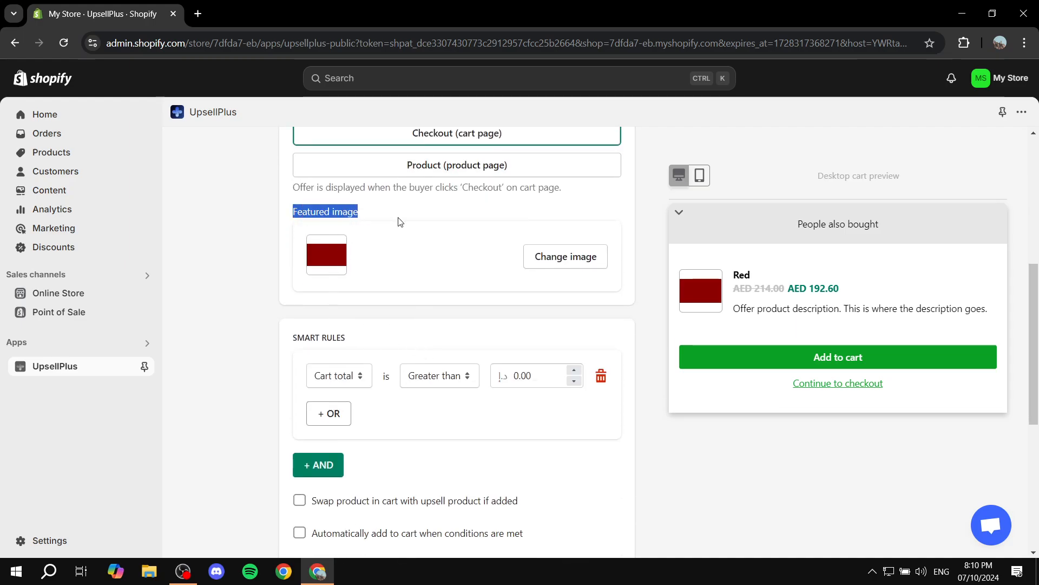
pyautogui.scroll(-1, 412, 271)
pyautogui.click(441, 195)
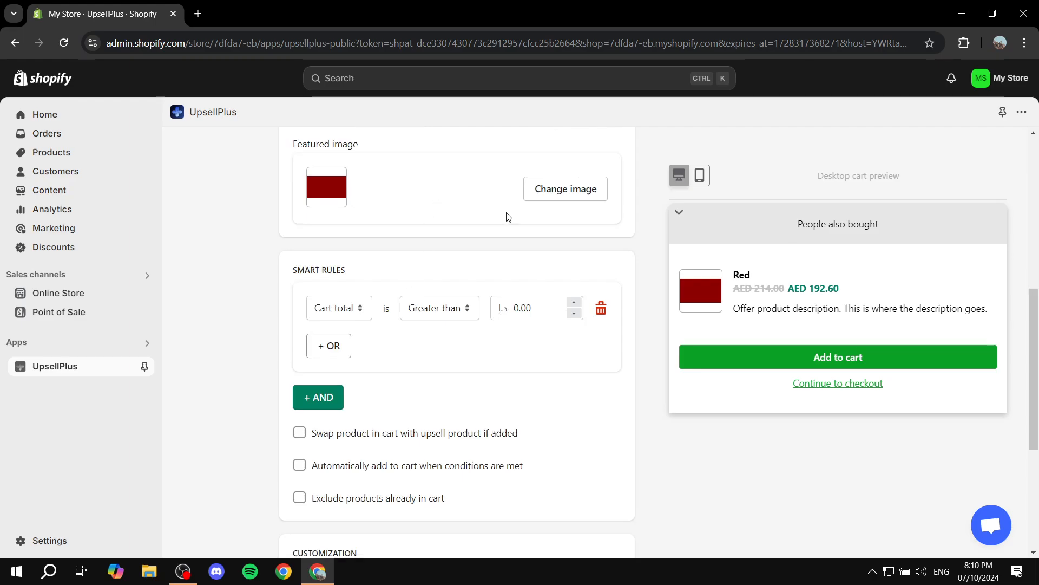
pyautogui.scroll(-4, 427, 355)
pyautogui.scroll(4, 464, 339)
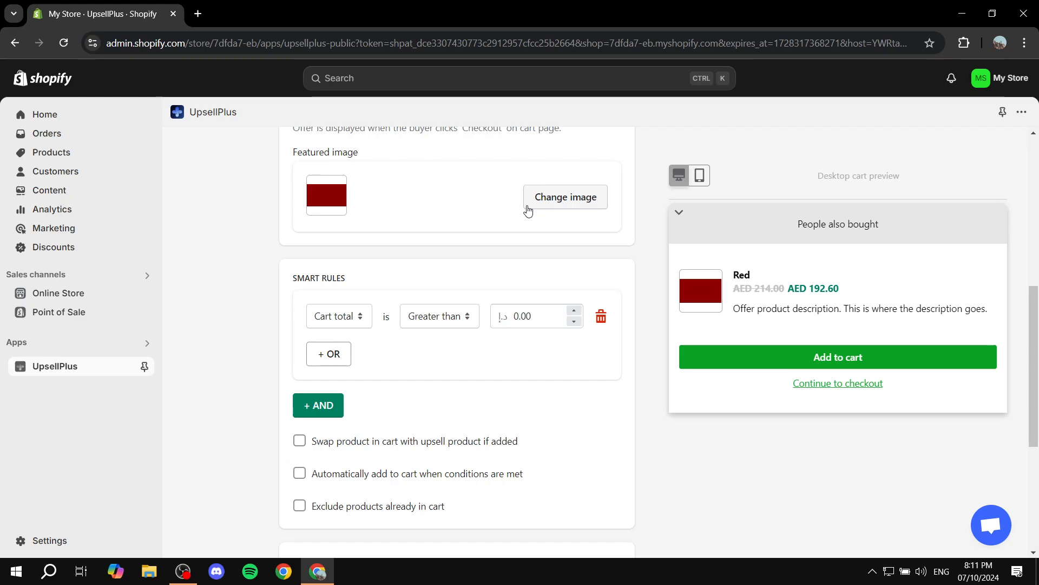
pyautogui.moveTo(291, 277); pyautogui.dragTo(386, 273)
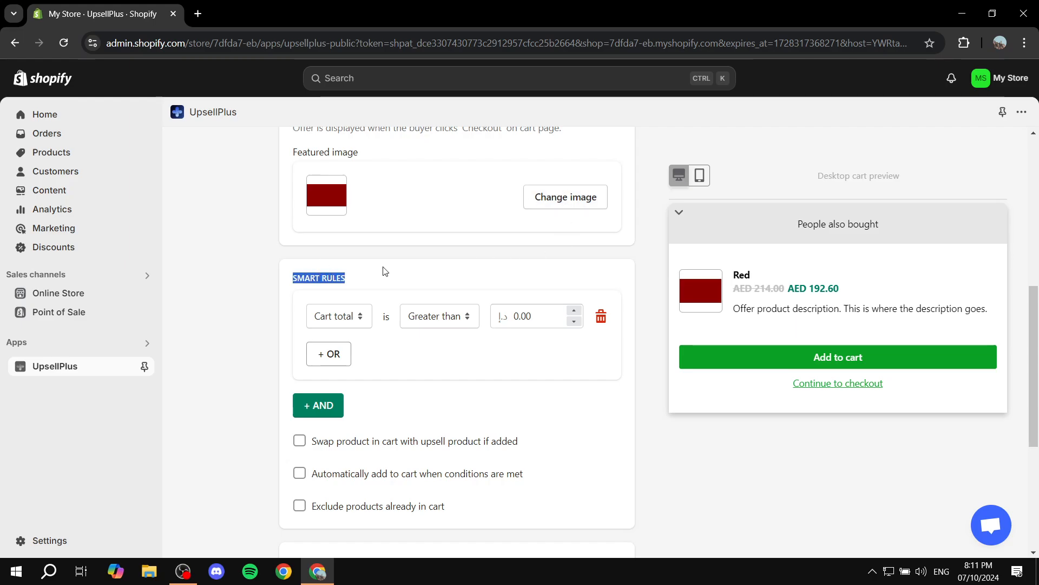
pyautogui.click(386, 277)
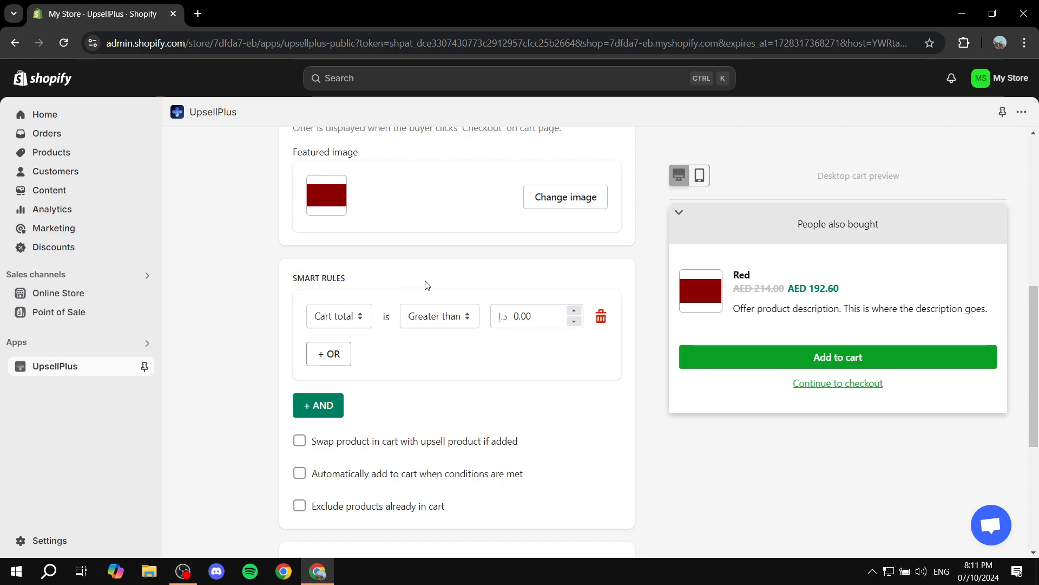
# Set the smart rule to cart total greater than 200, and try adding a second AND condition before removing it
pyautogui.click(361, 320)
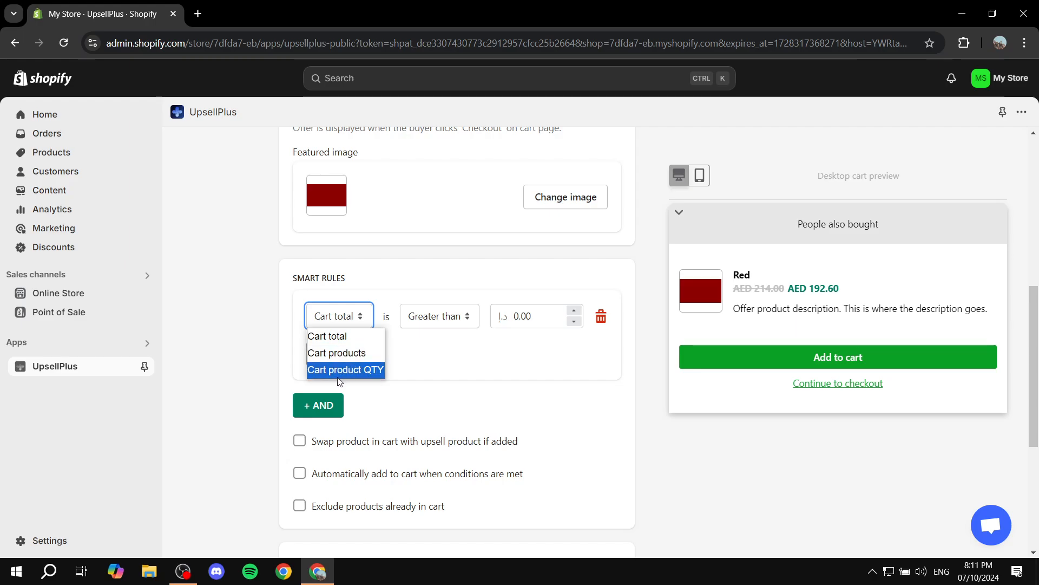
pyautogui.click(460, 367)
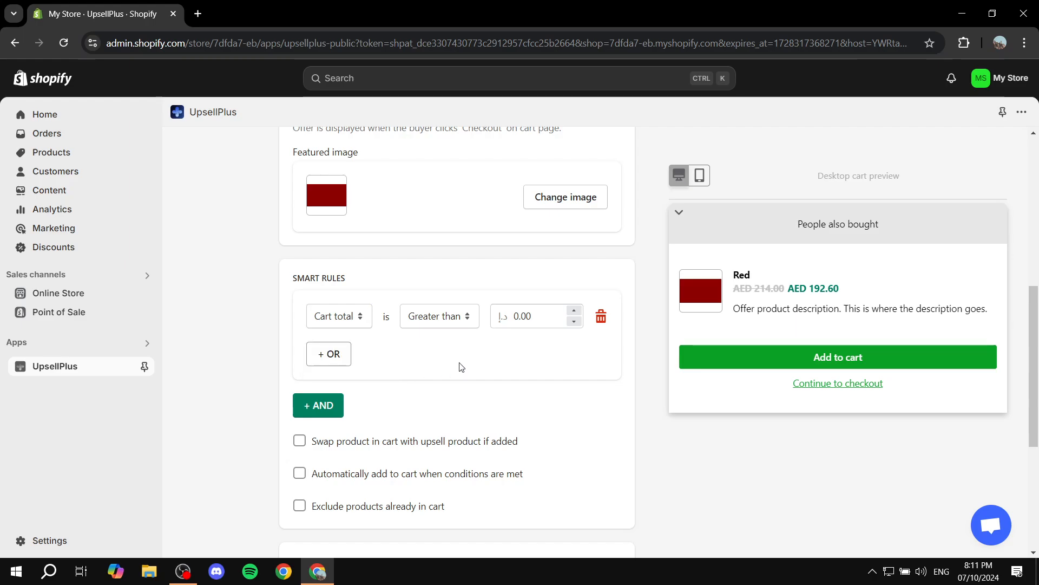
pyautogui.click(449, 322)
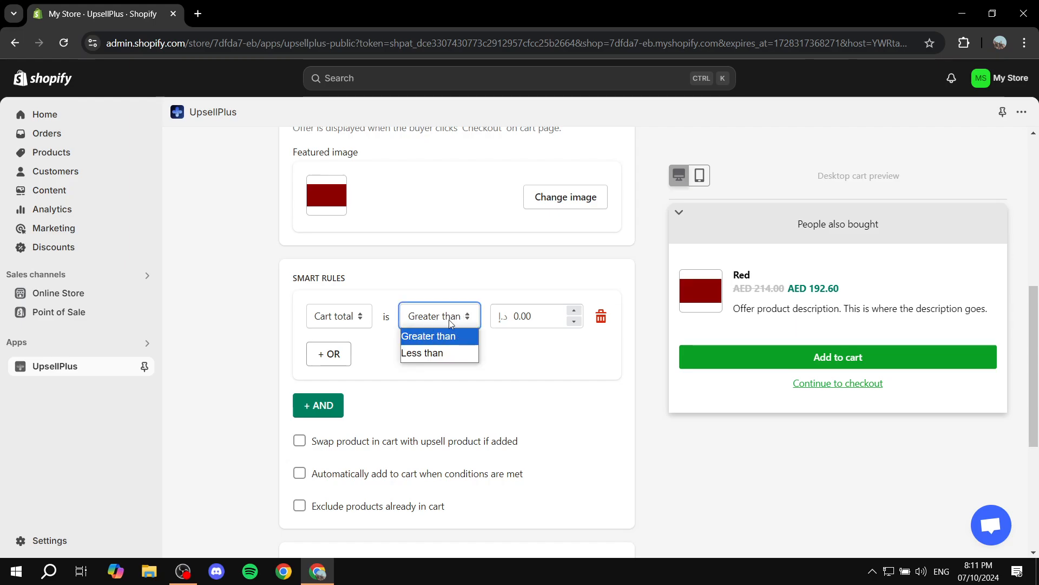
pyautogui.click(450, 320)
pyautogui.moveTo(559, 312); pyautogui.dragTo(479, 320)
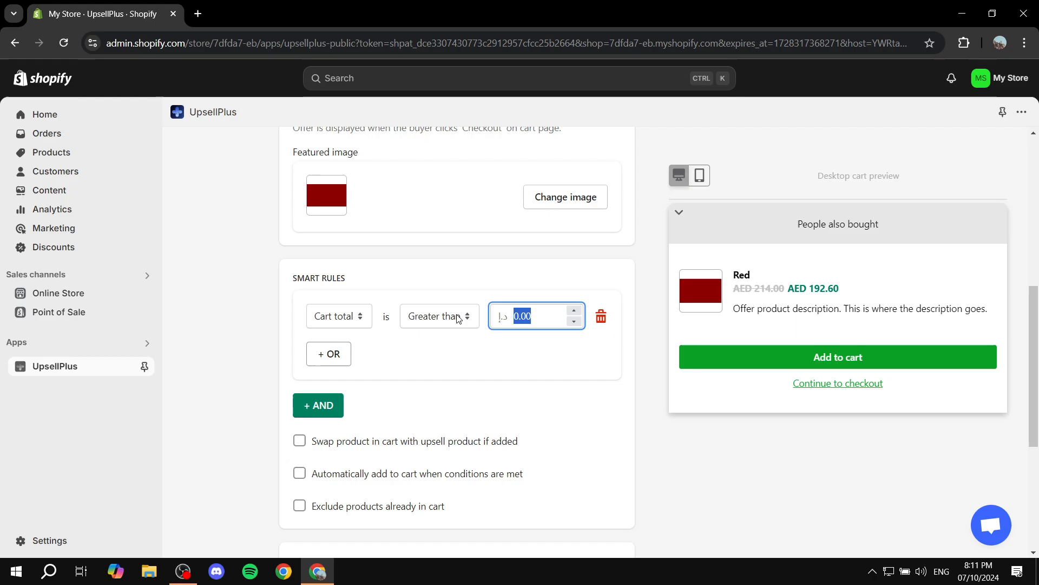
pyautogui.write('200')
pyautogui.click(489, 356)
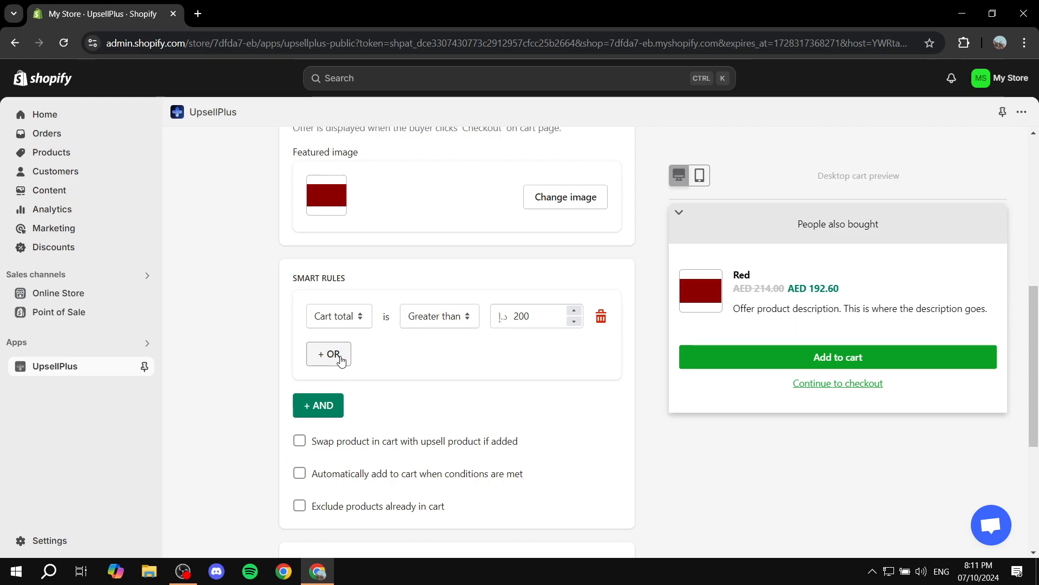
pyautogui.click(340, 407)
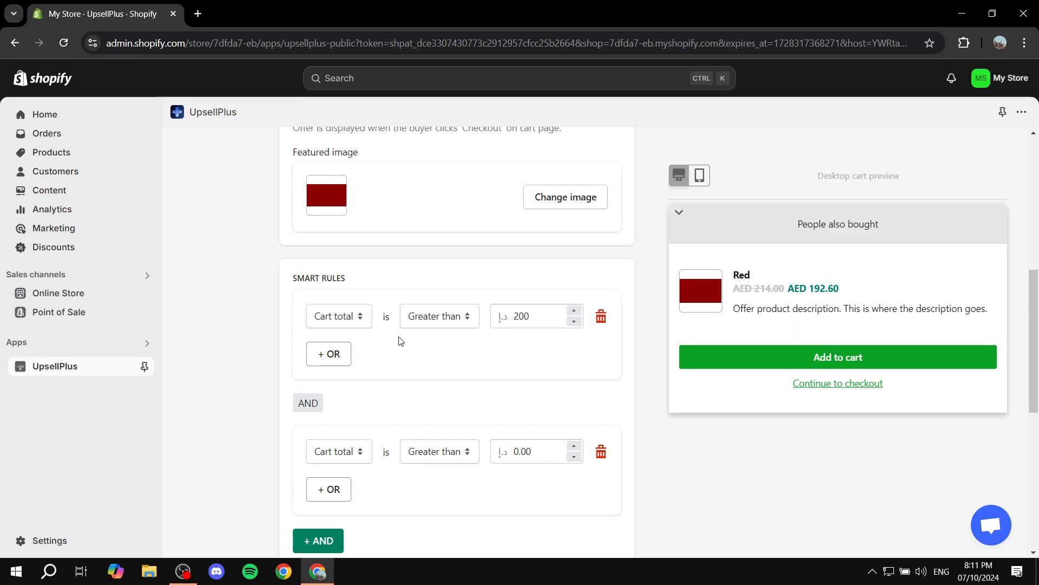
pyautogui.click(601, 453)
# Keep the default top bar customization and save and publish the cart offer
pyautogui.scroll(-3, 604, 448)
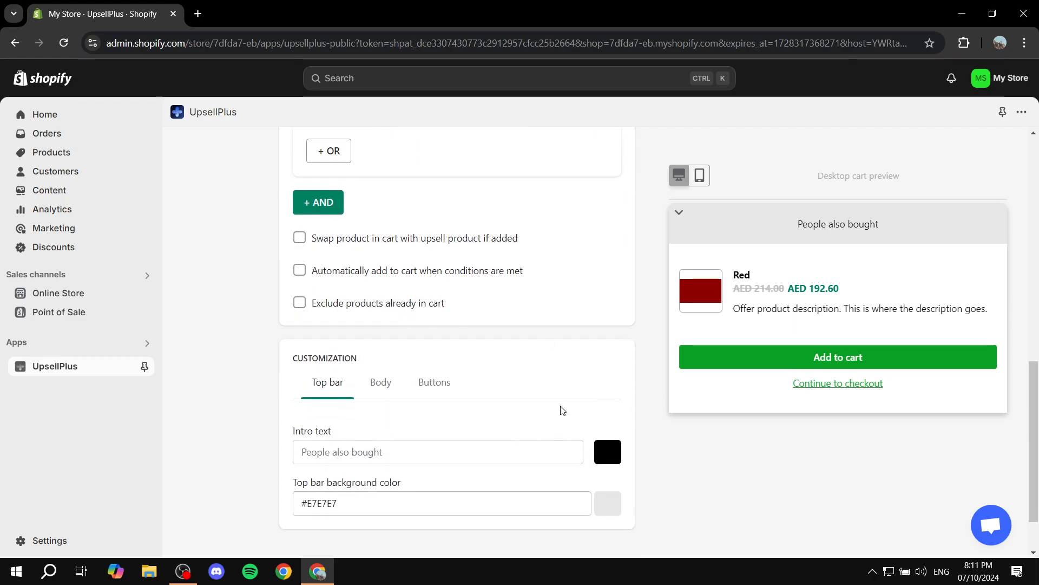
pyautogui.scroll(-1, 561, 410)
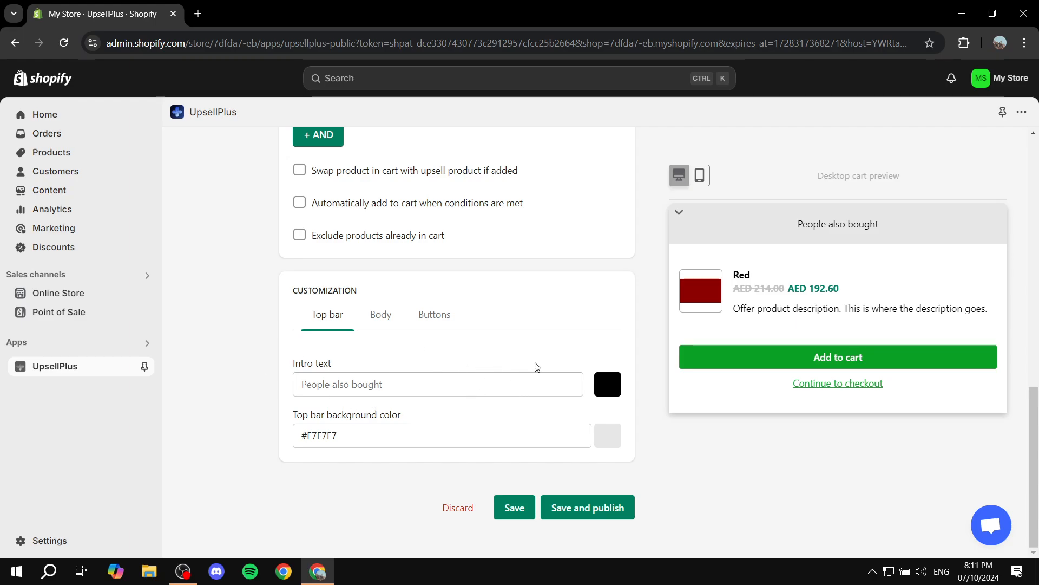
pyautogui.click(587, 507)
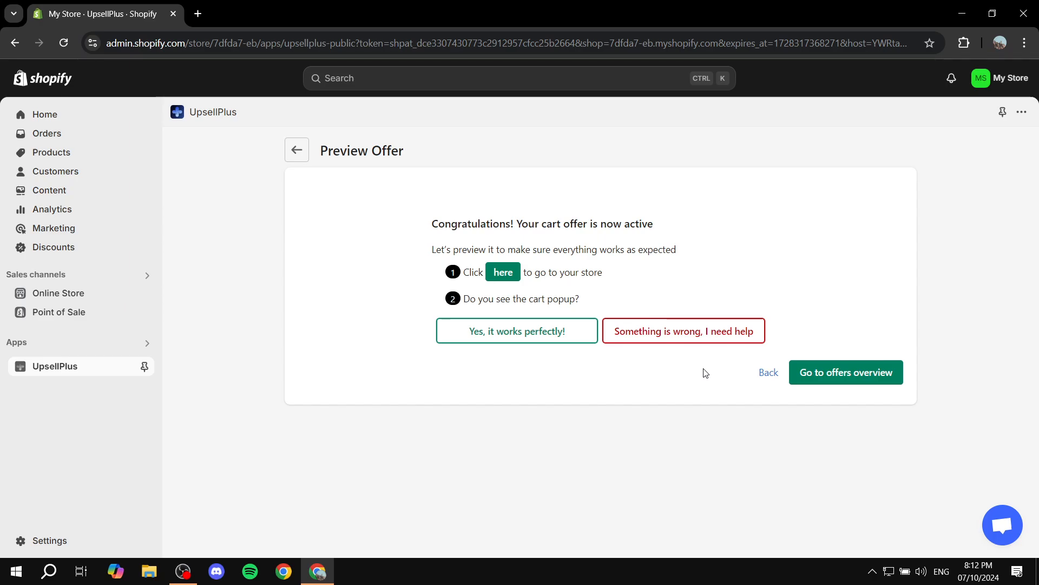
# Open the store from the offer preview page and examine the upsell popup on the home page
pyautogui.click(503, 272)
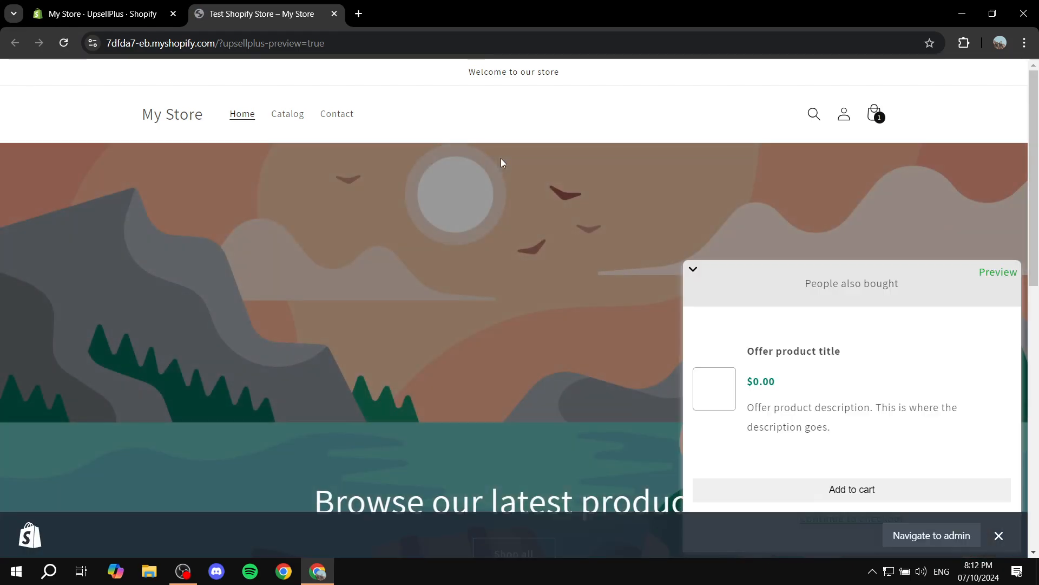
pyautogui.scroll(-1, 852, 371)
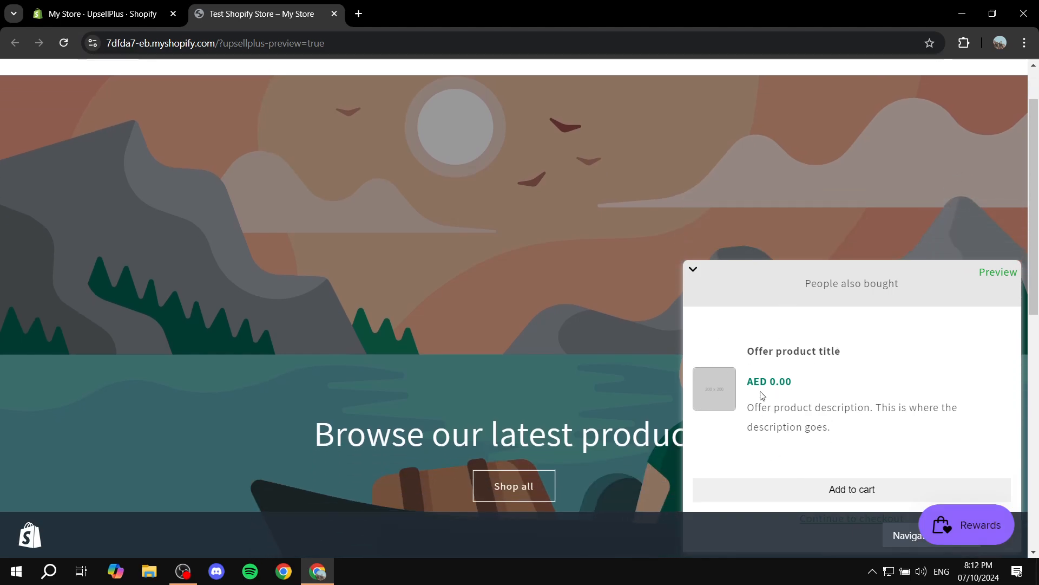
pyautogui.scroll(1, 489, 265)
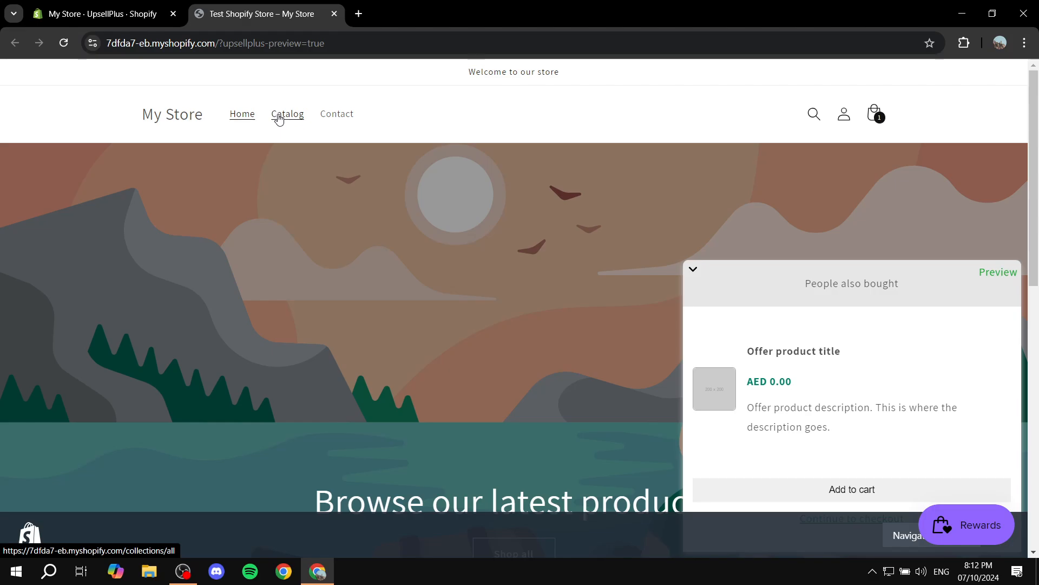
# Add the Red product to the cart from the store catalog and remove the Purple product from the cart
pyautogui.click(280, 120)
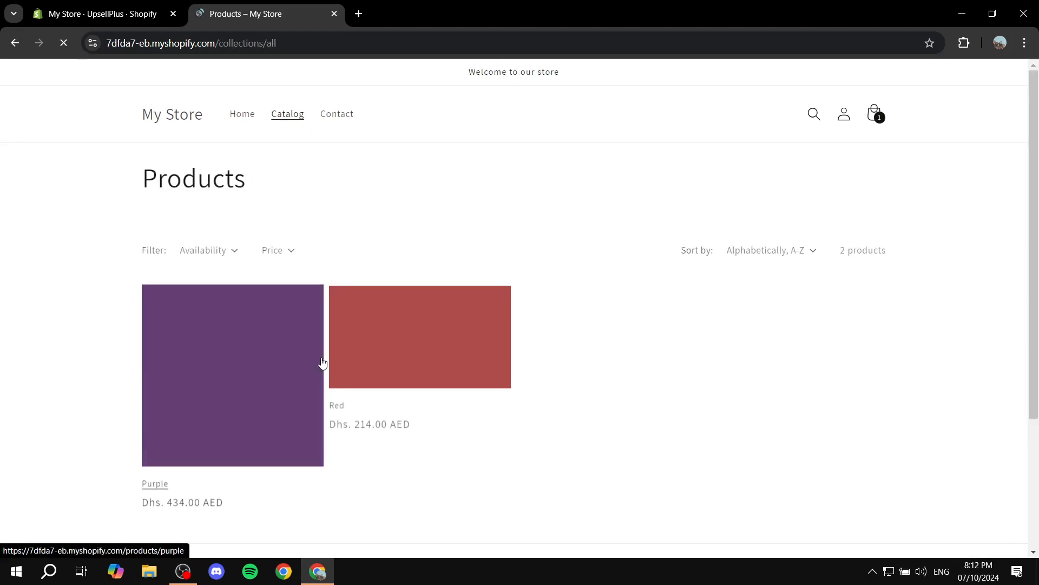
pyautogui.click(427, 388)
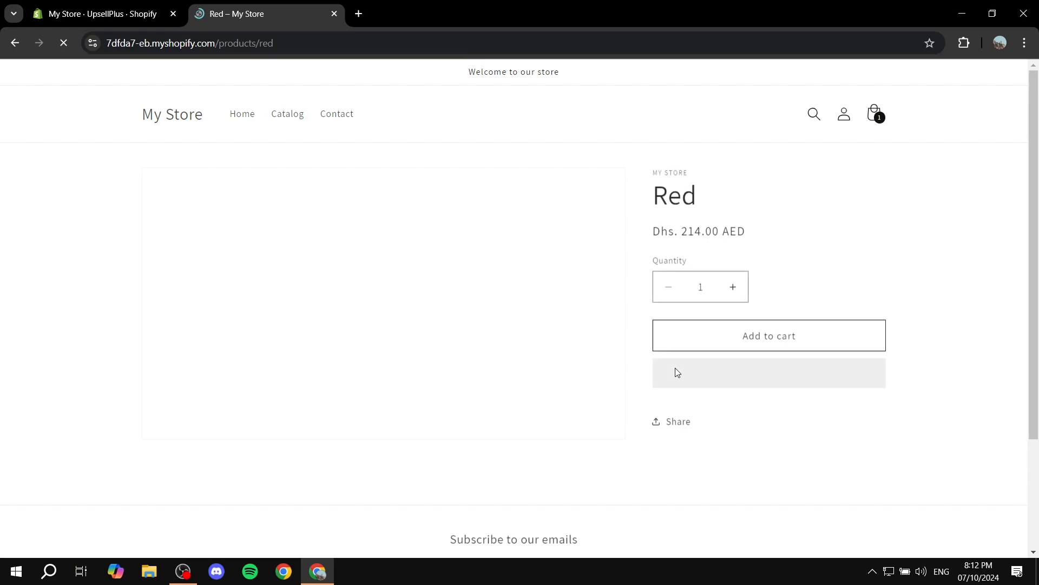
pyautogui.click(734, 336)
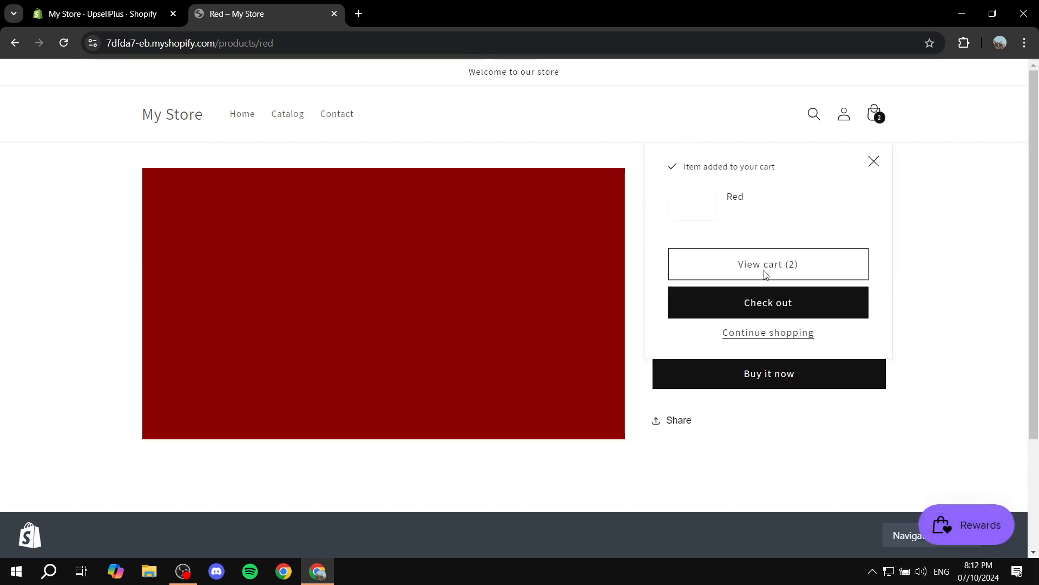
pyautogui.click(764, 271)
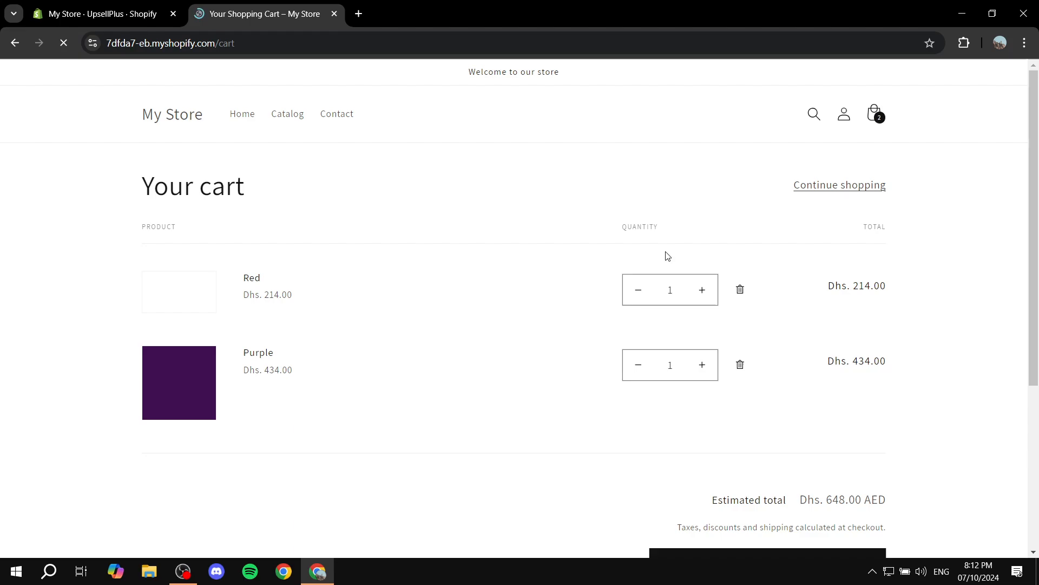
pyautogui.click(741, 365)
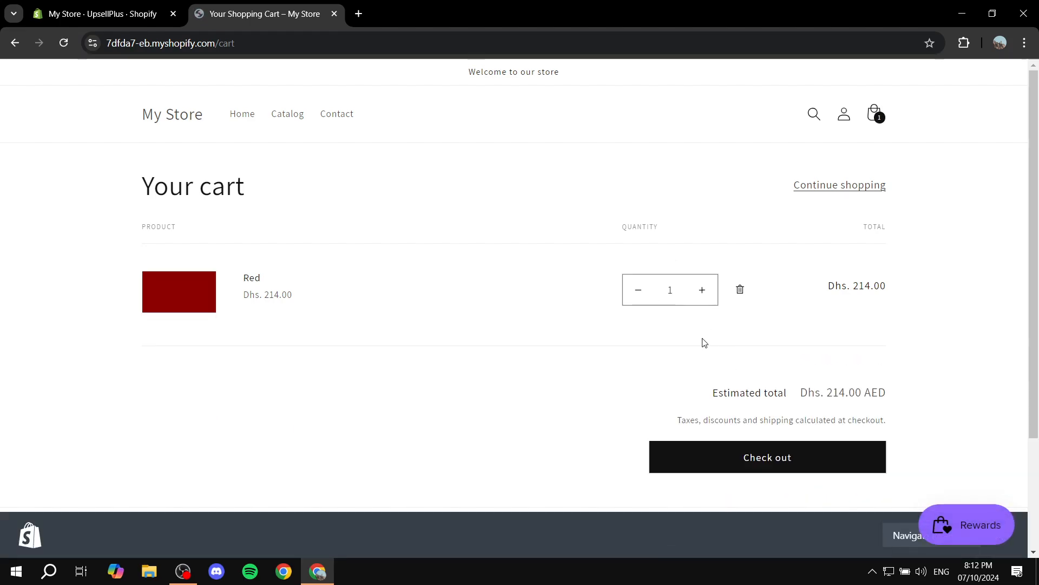
# Examine the cart page for the upsell offer and the Red product's price
pyautogui.scroll(-1, 801, 277)
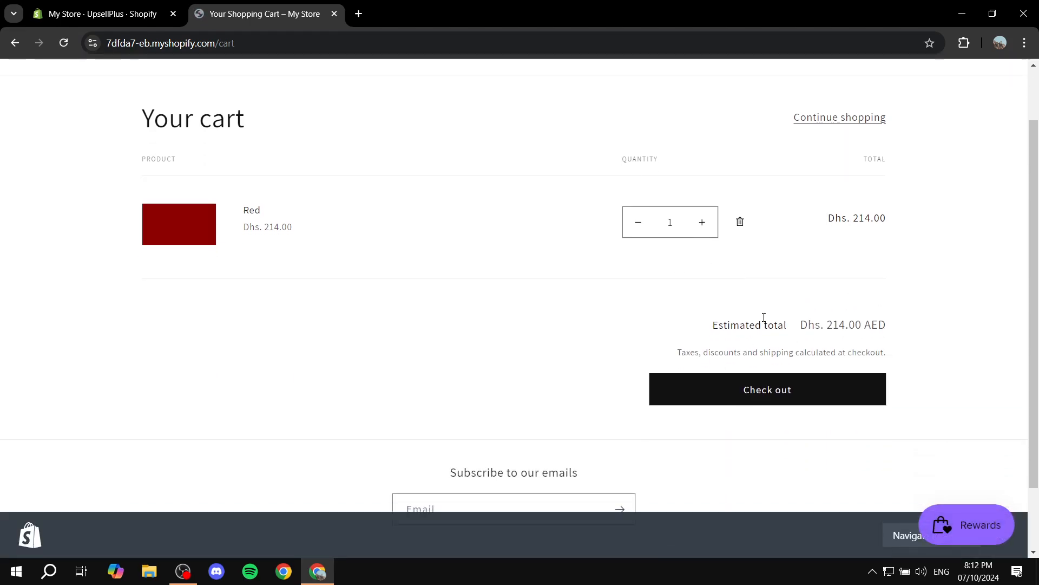
pyautogui.scroll(-1, 884, 409)
pyautogui.scroll(2, 786, 399)
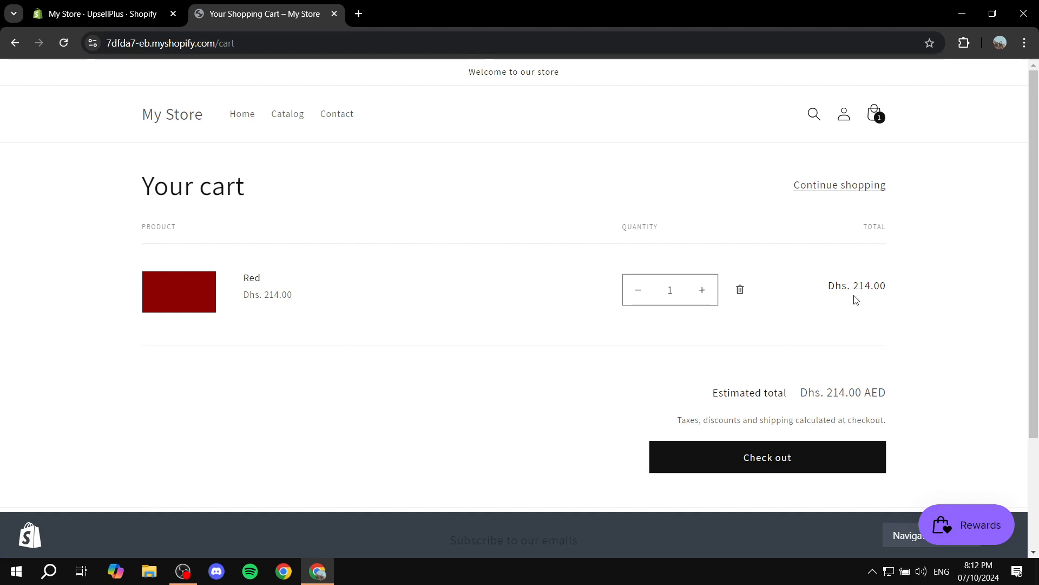
pyautogui.moveTo(855, 295); pyautogui.dragTo(939, 288)
# Close the storefront preview and answer that the cart popup works perfectly
pyautogui.click(335, 14)
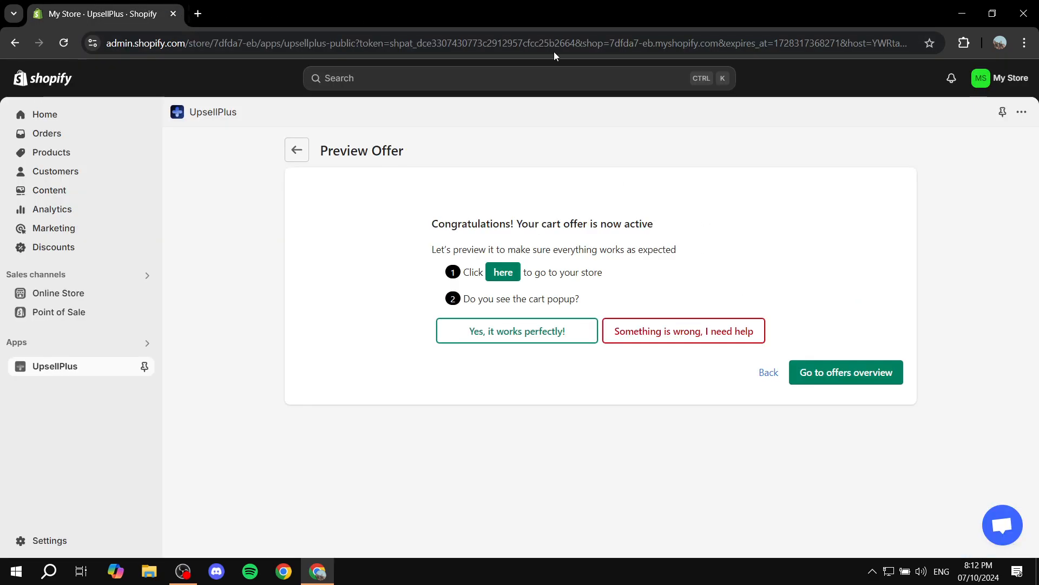
pyautogui.click(536, 332)
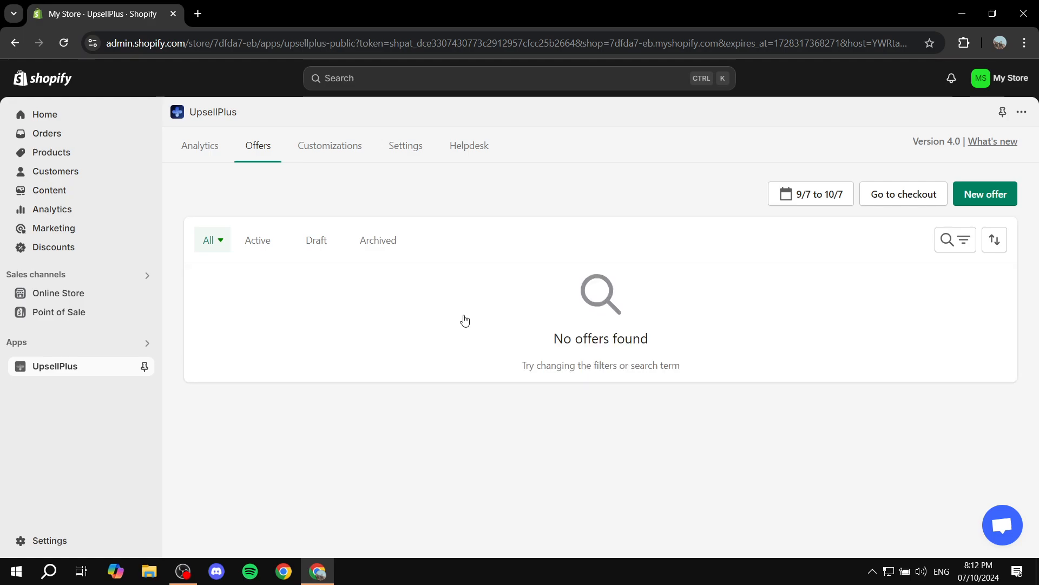